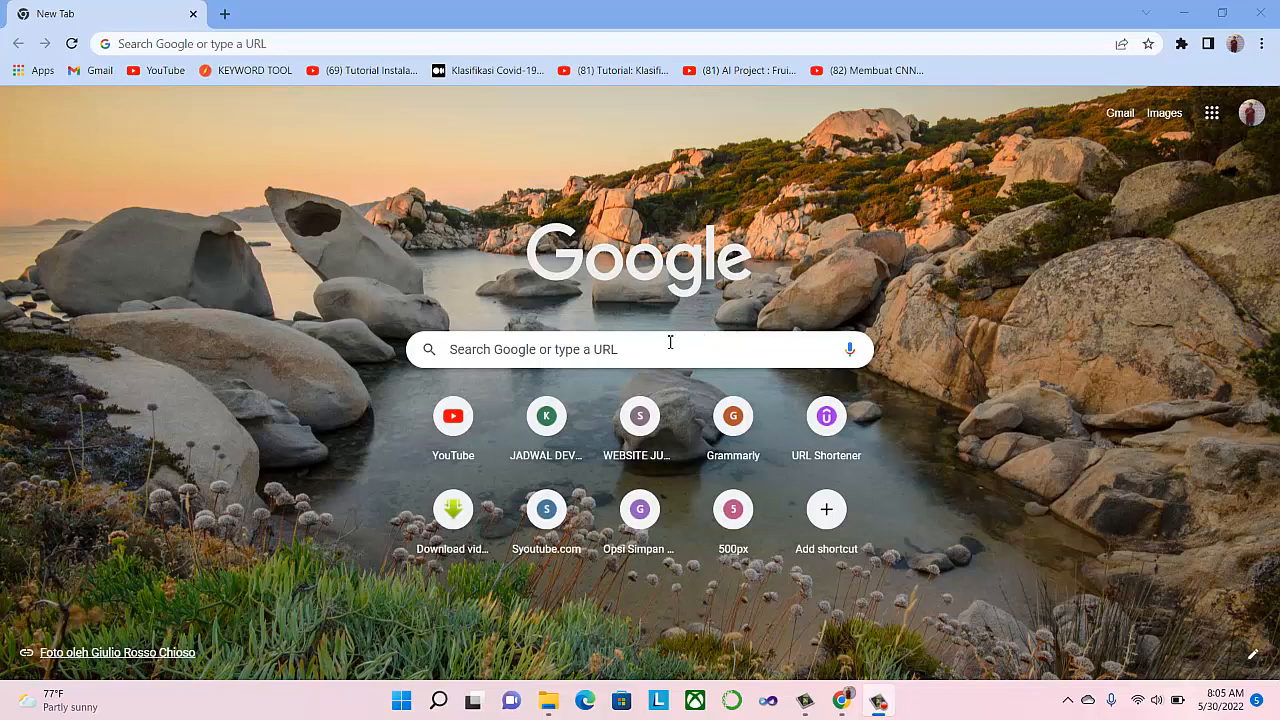
- Search Google for "google drive for pc"
click(638, 352)
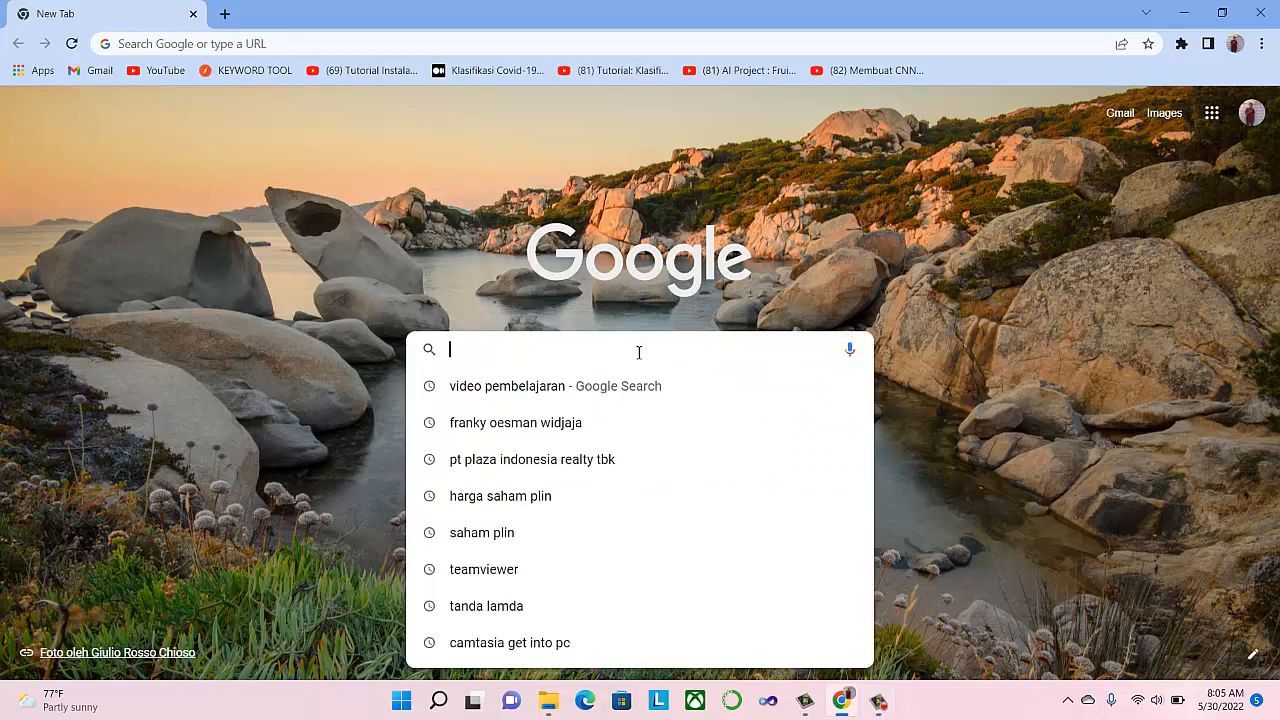
text(d)
key(BackSpace)
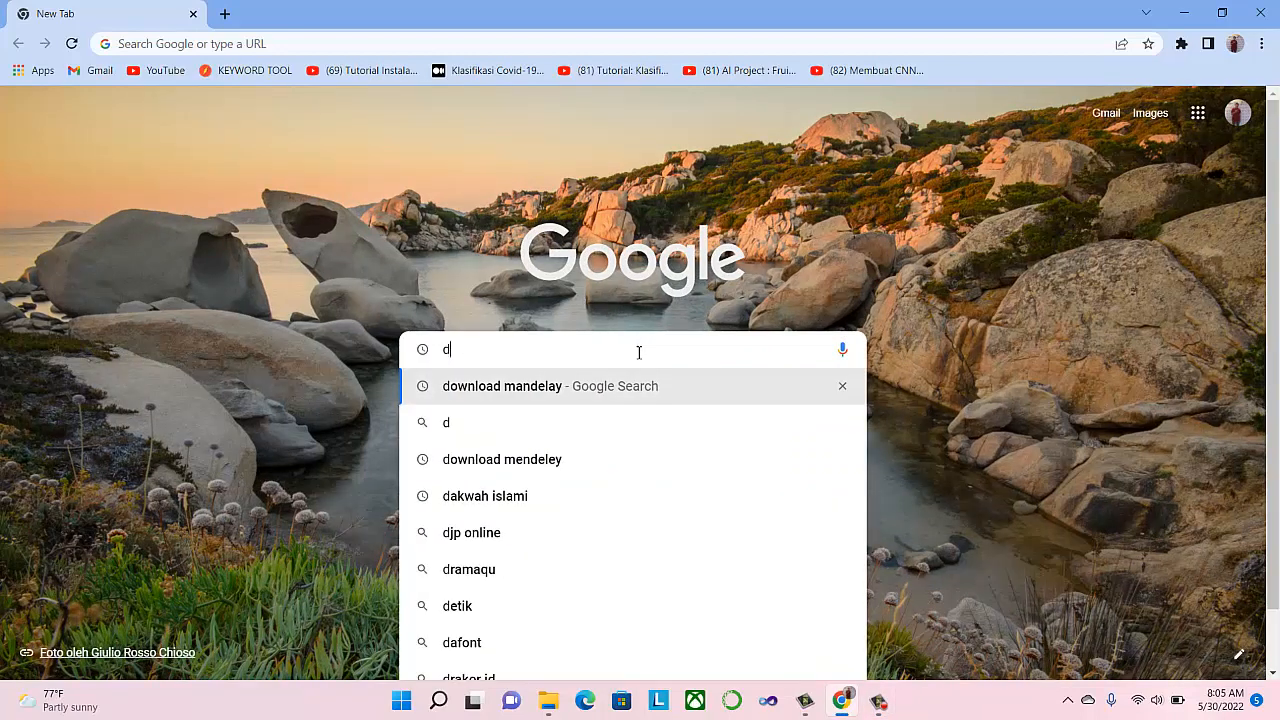
key(BackSpace)
text(go)
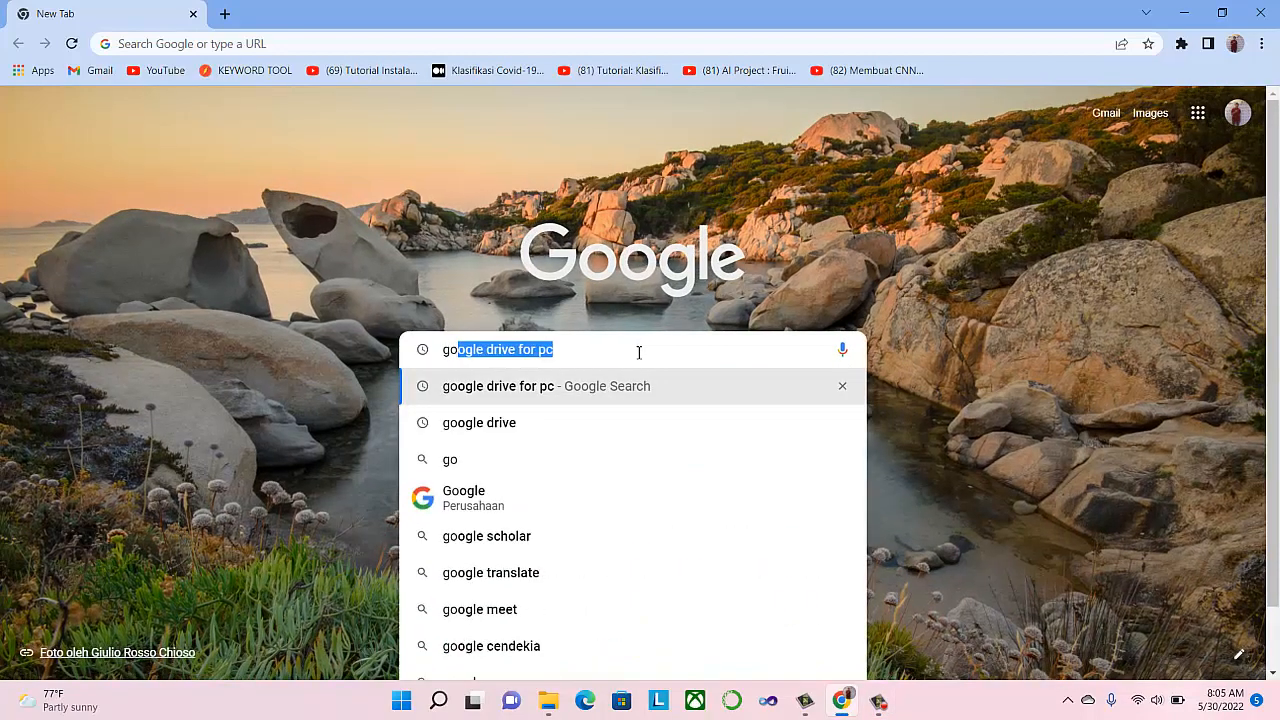
key(Return)
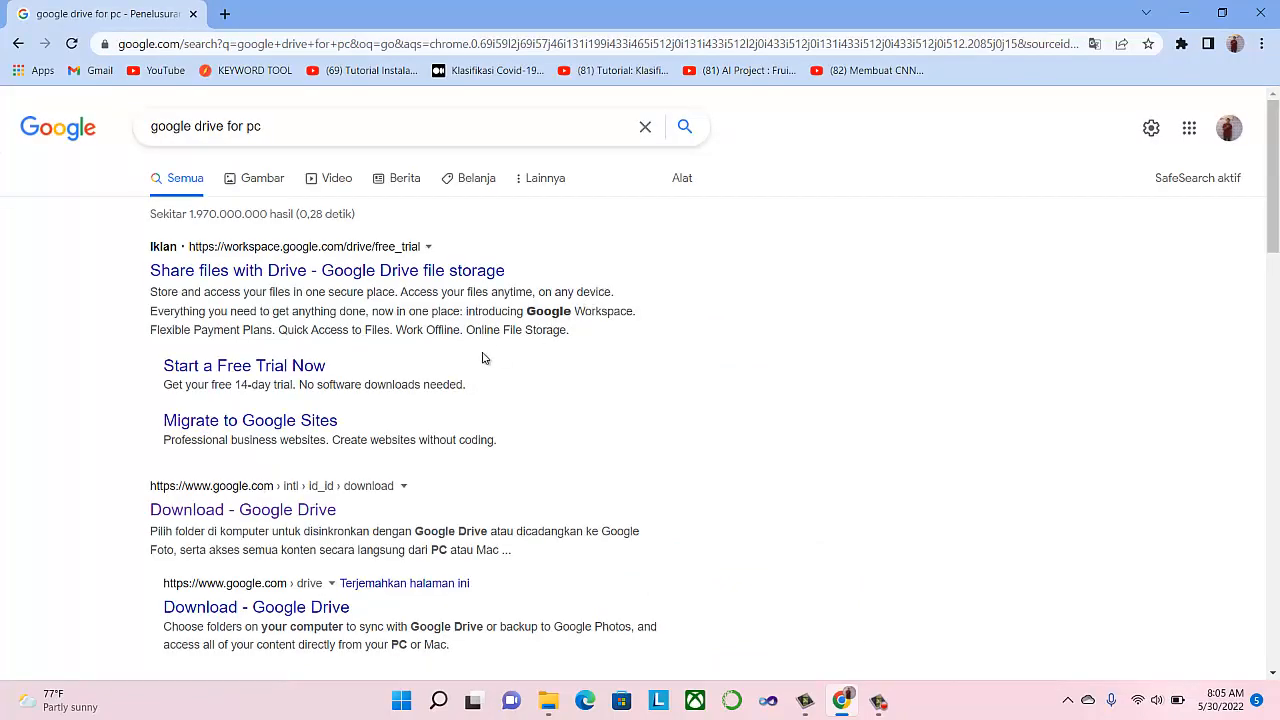
- Open the "Download - Google Drive" result and download the Drive for desktop installer
scroll(482, 358, down, 3)
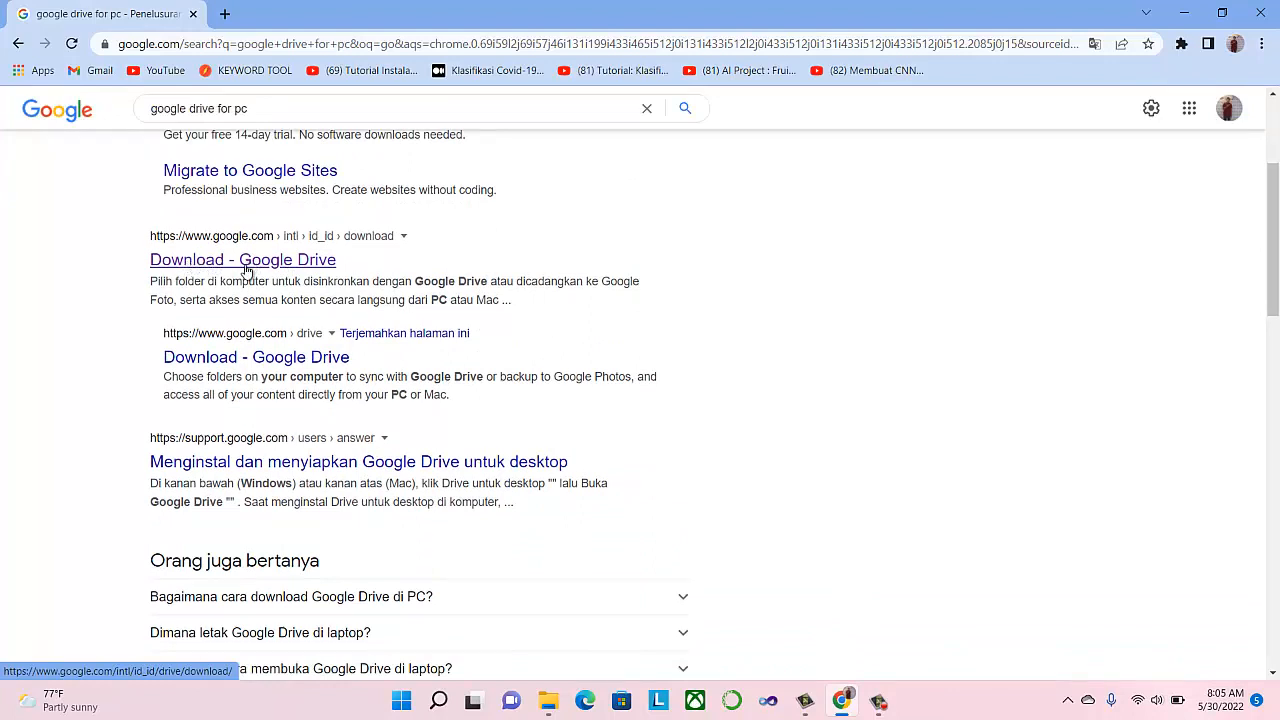
click(251, 266)
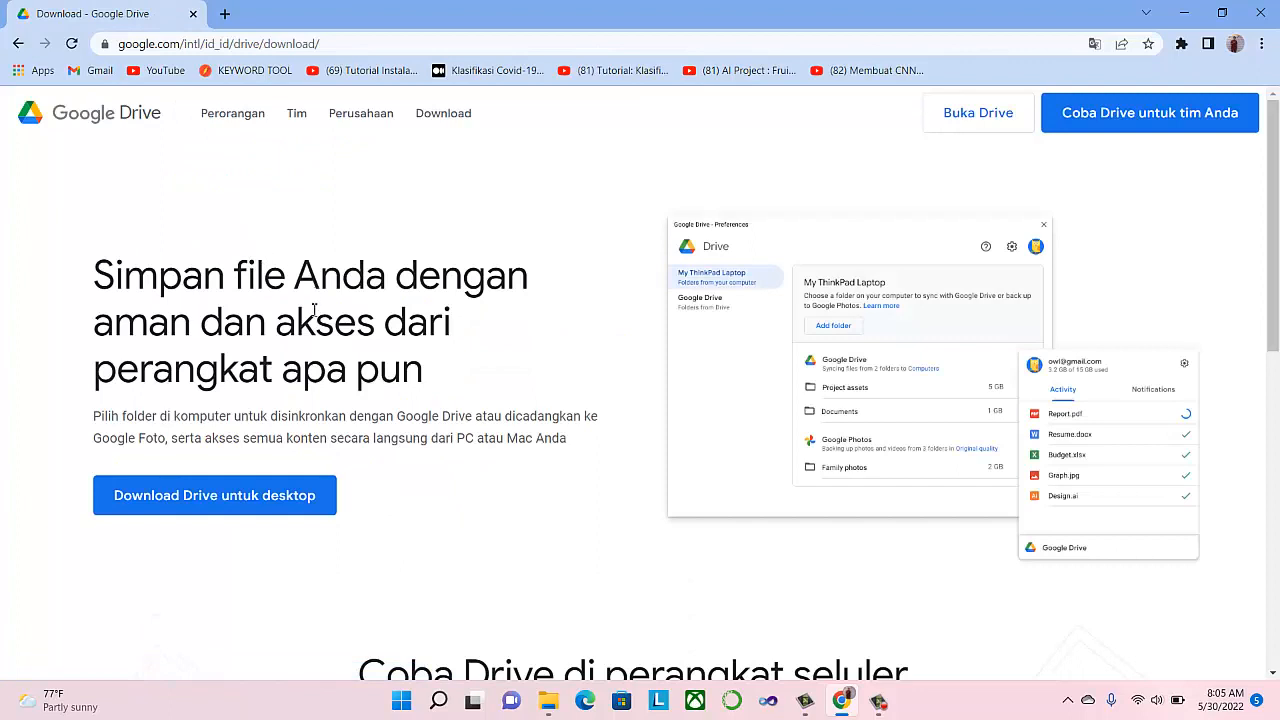
click(190, 508)
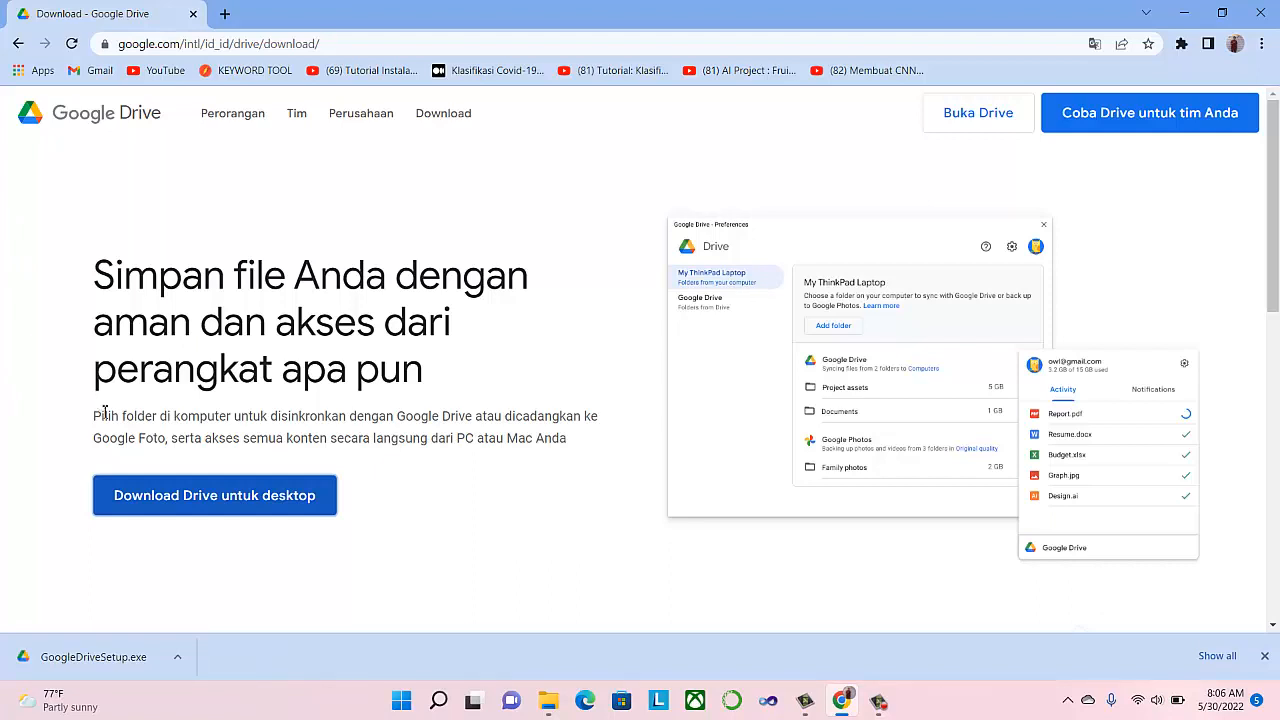
- Run GoogleDriveSetup.exe and install Google Drive with the desktop application shortcut and the Docs, Sheets and Slides shortcuts enabled
click(89, 662)
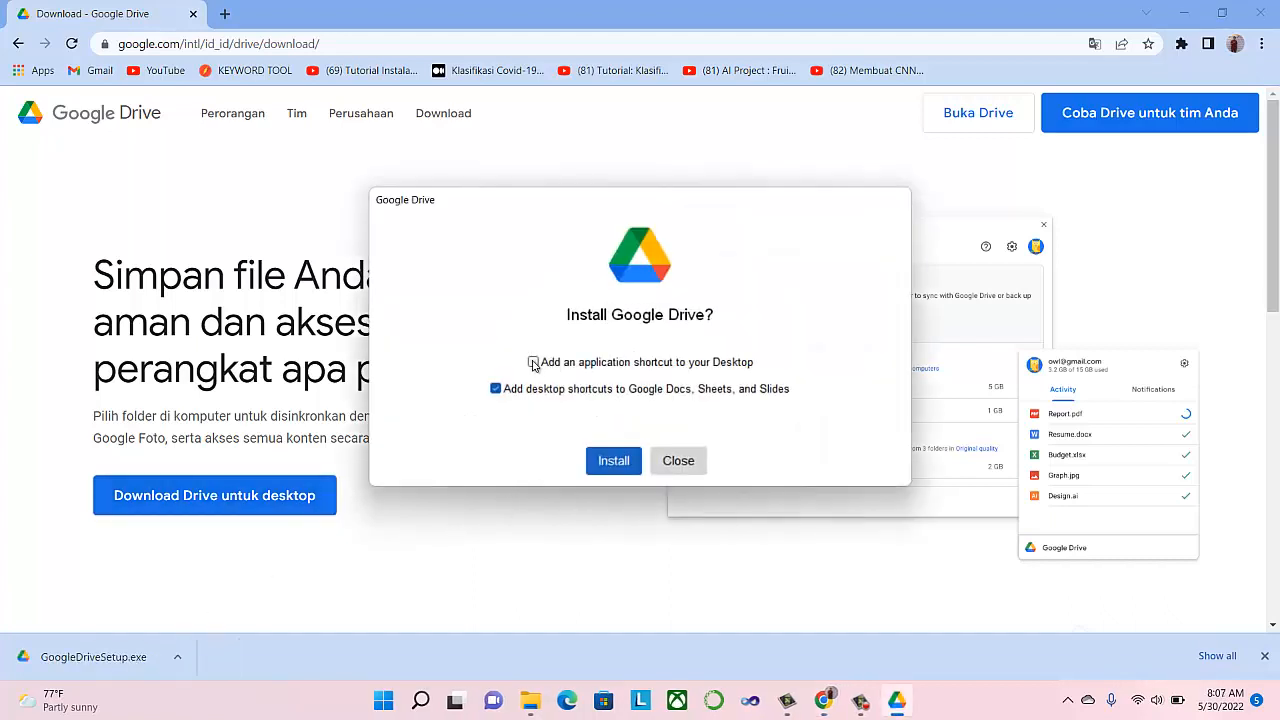
click(533, 363)
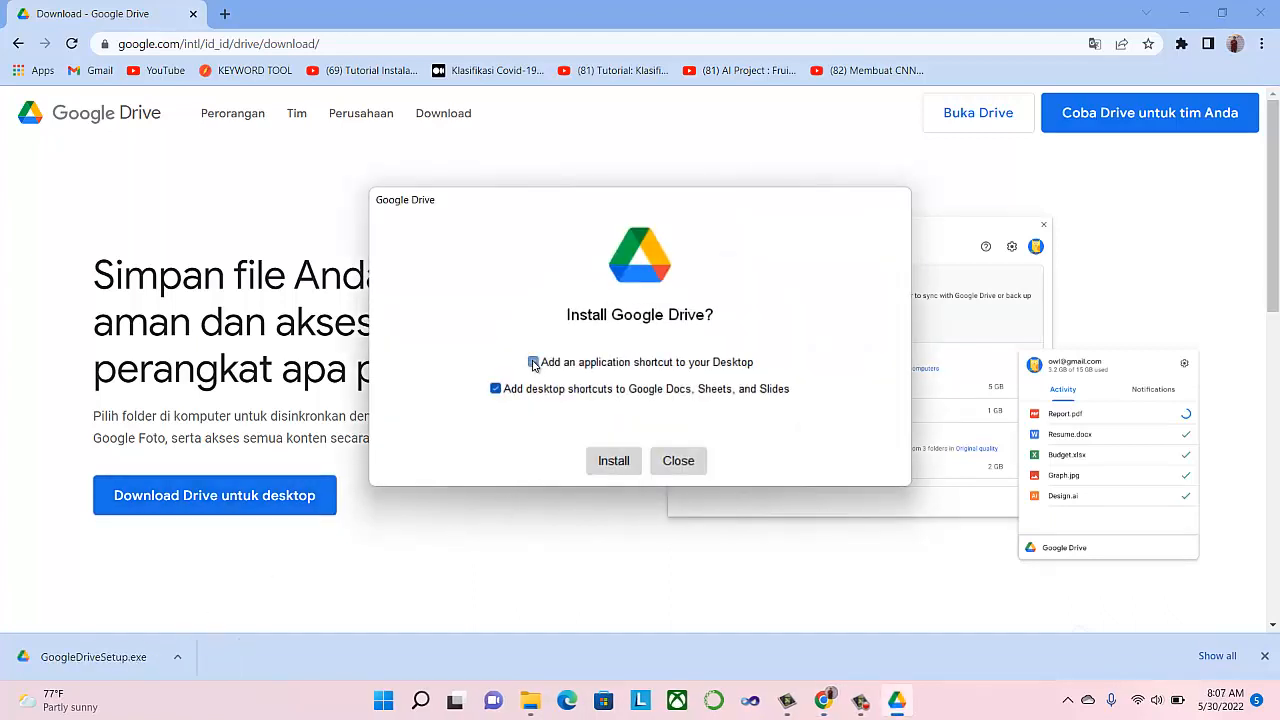
click(613, 467)
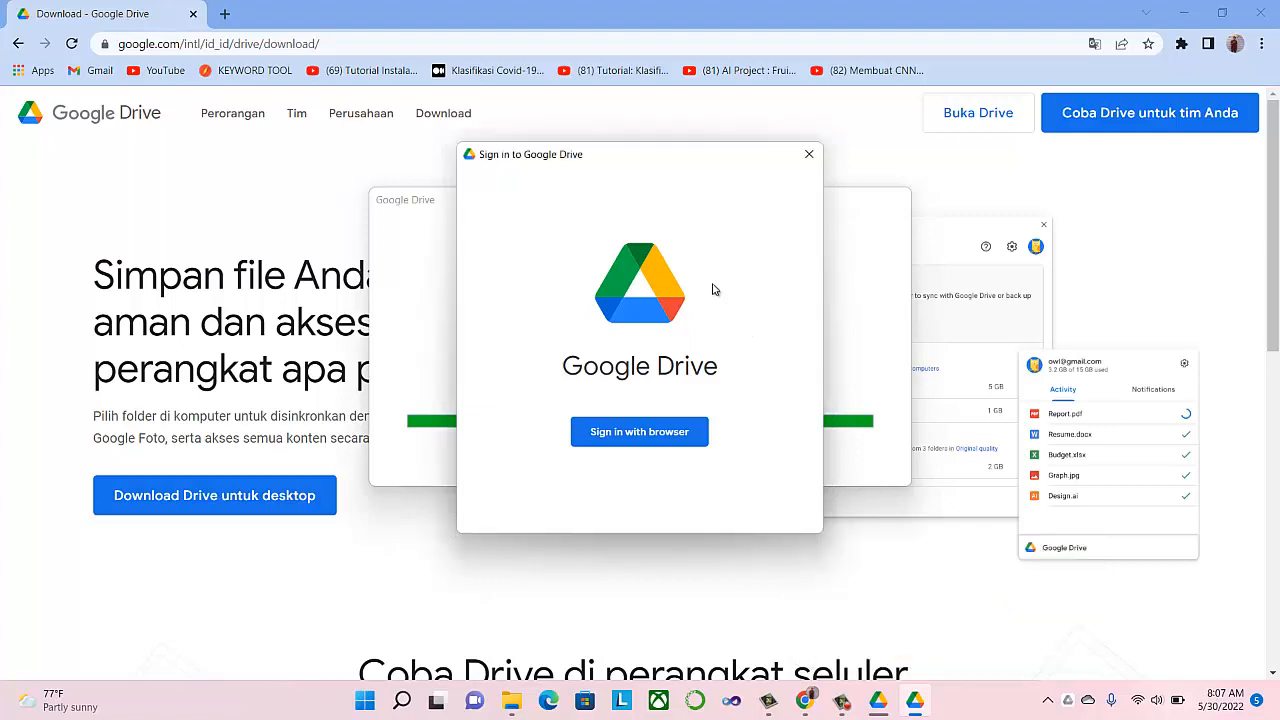
- Sign in to Google Drive for desktop through the browser with the first listed Google account and approve the sign-in
click(625, 440)
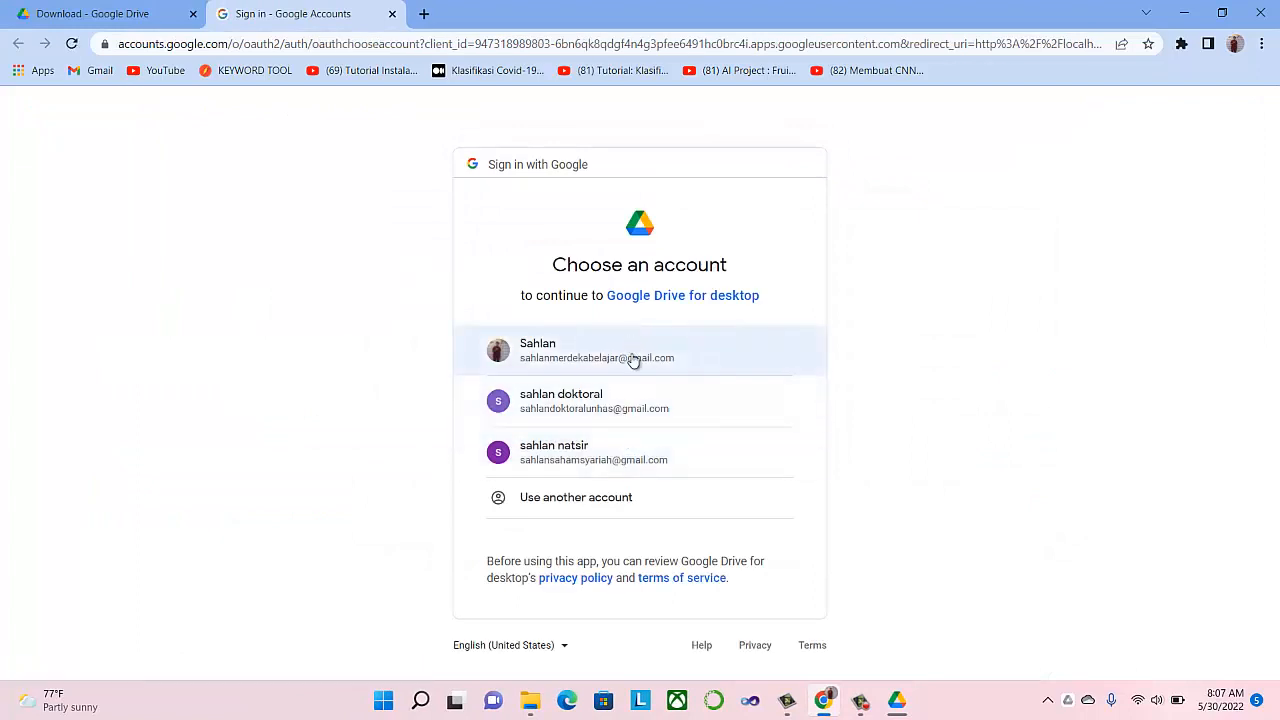
click(540, 357)
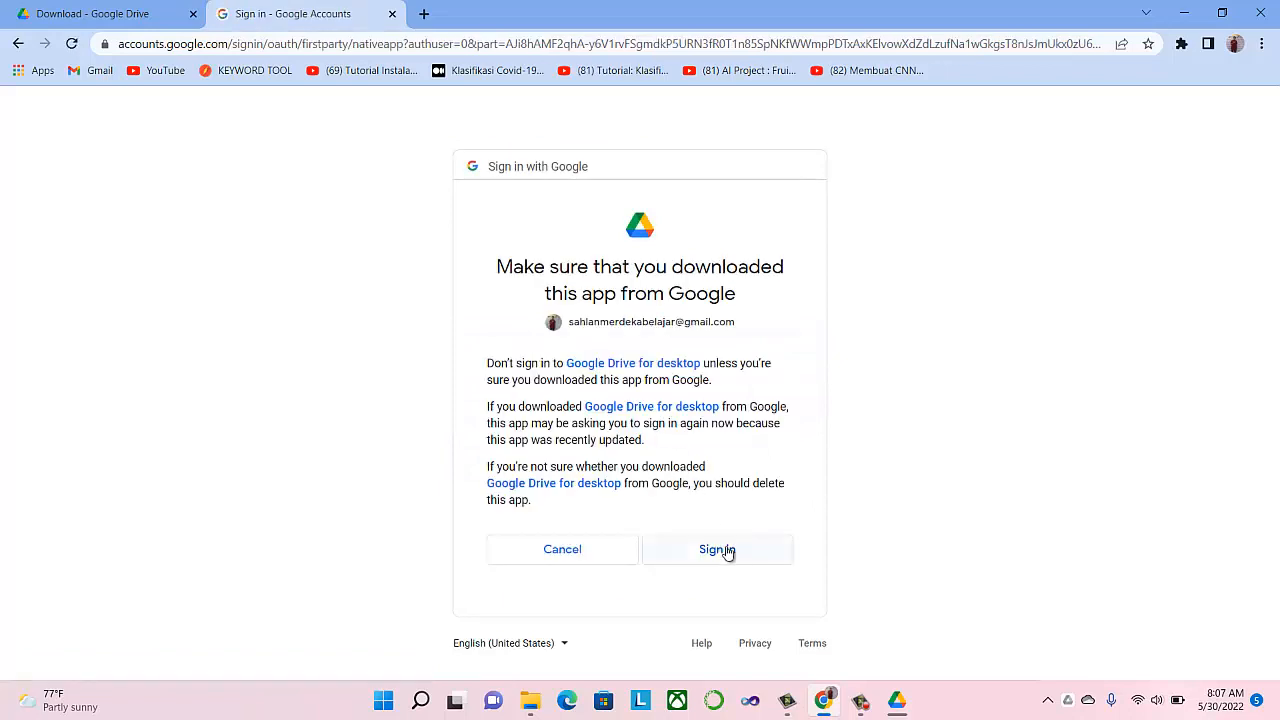
click(717, 551)
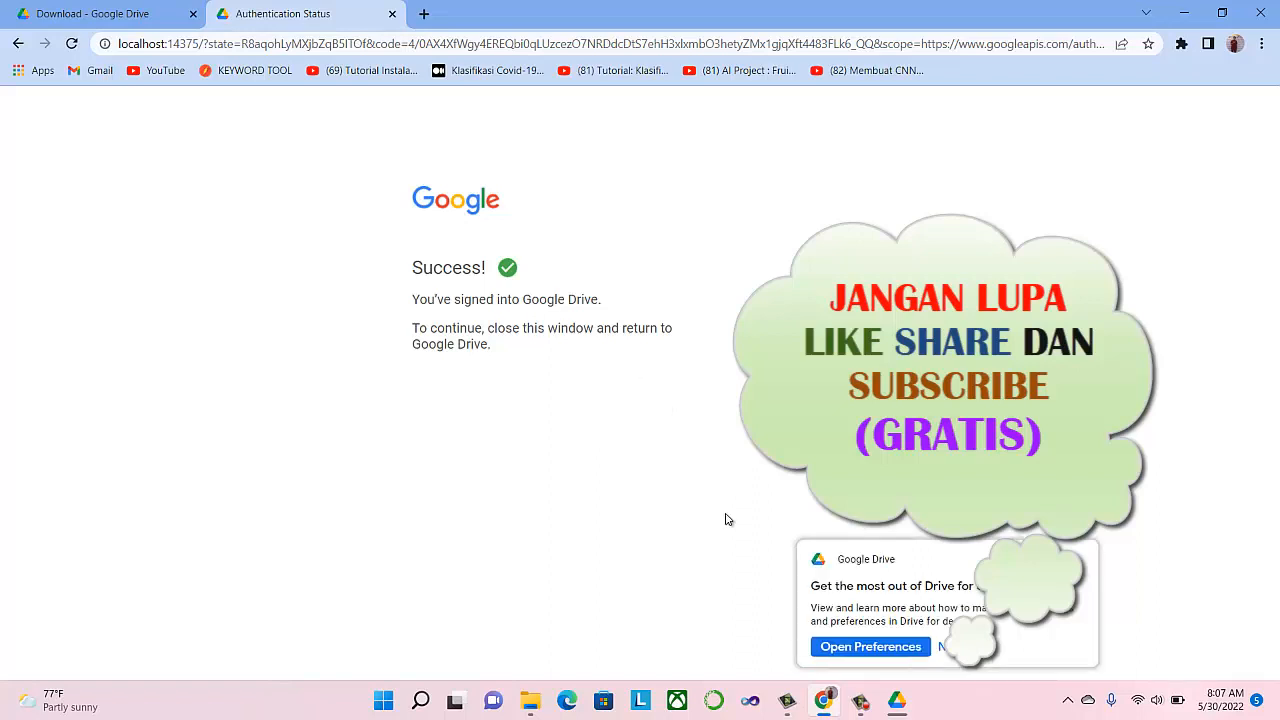
- Switch to File Explorer, open My Drive on Google Drive (G:), dismiss the Google Drive notification and look through the files
click(530, 703)
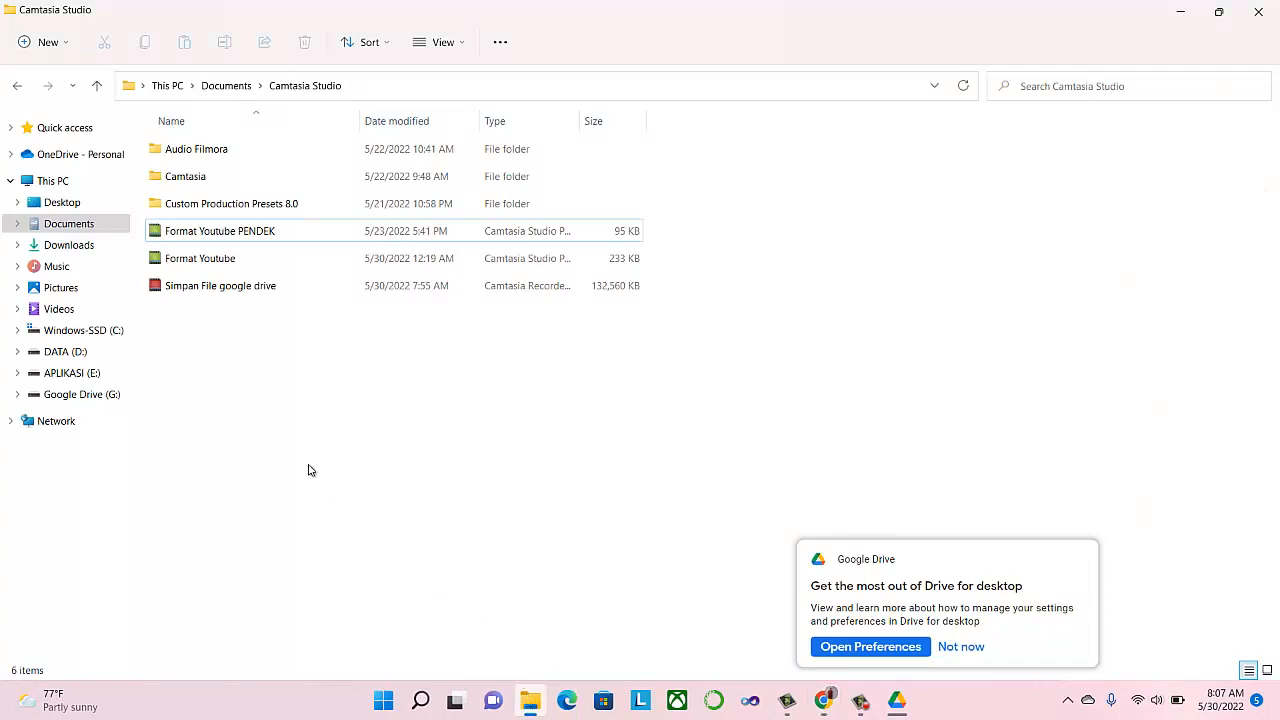
click(57, 400)
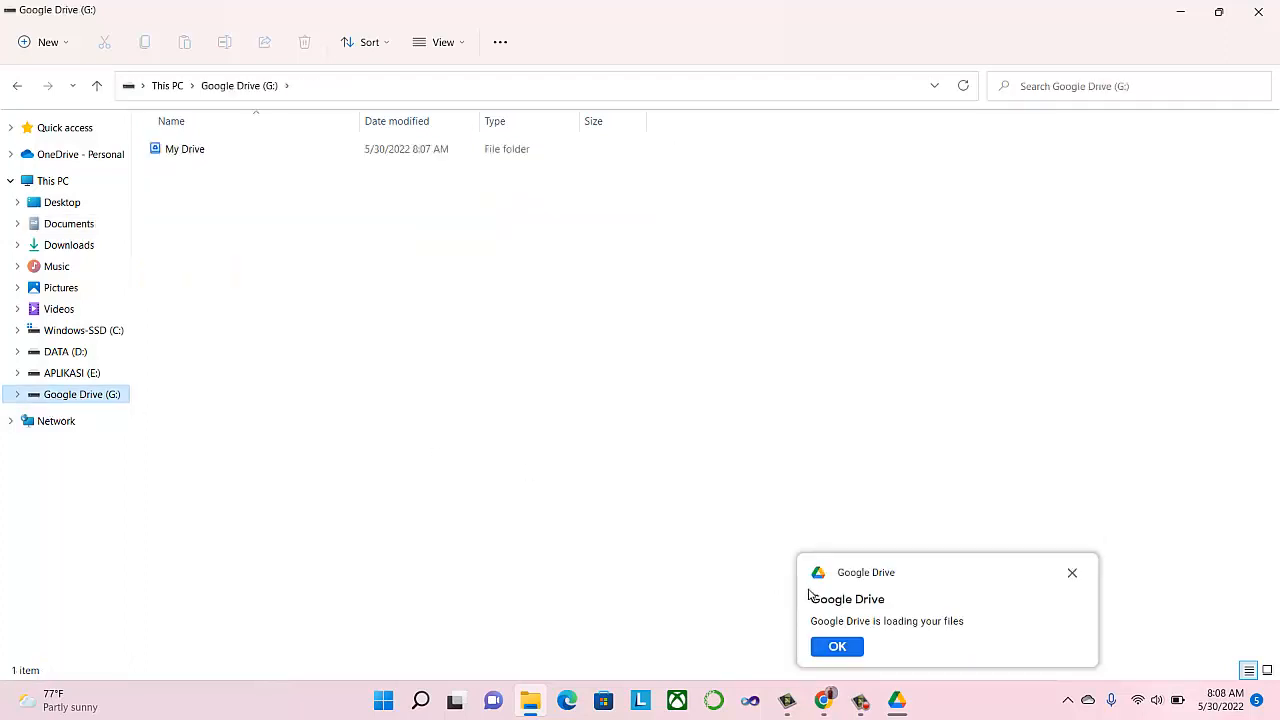
click(838, 647)
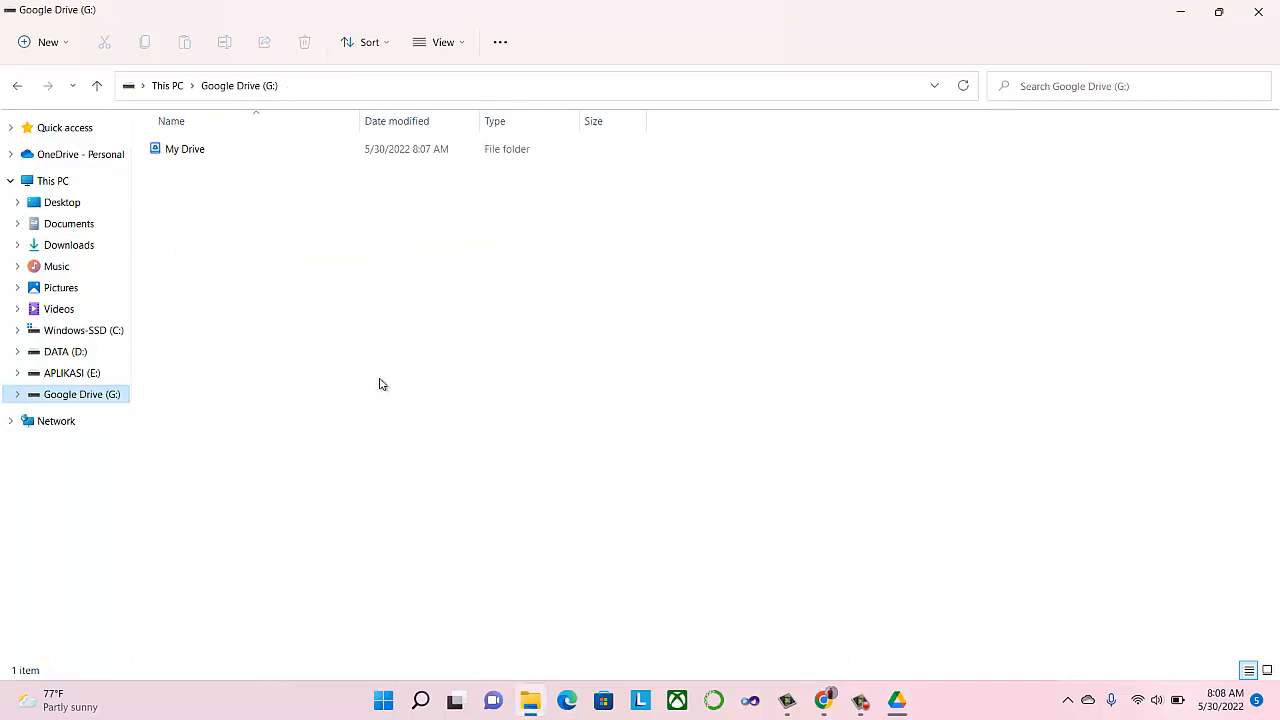
double_click(166, 159)
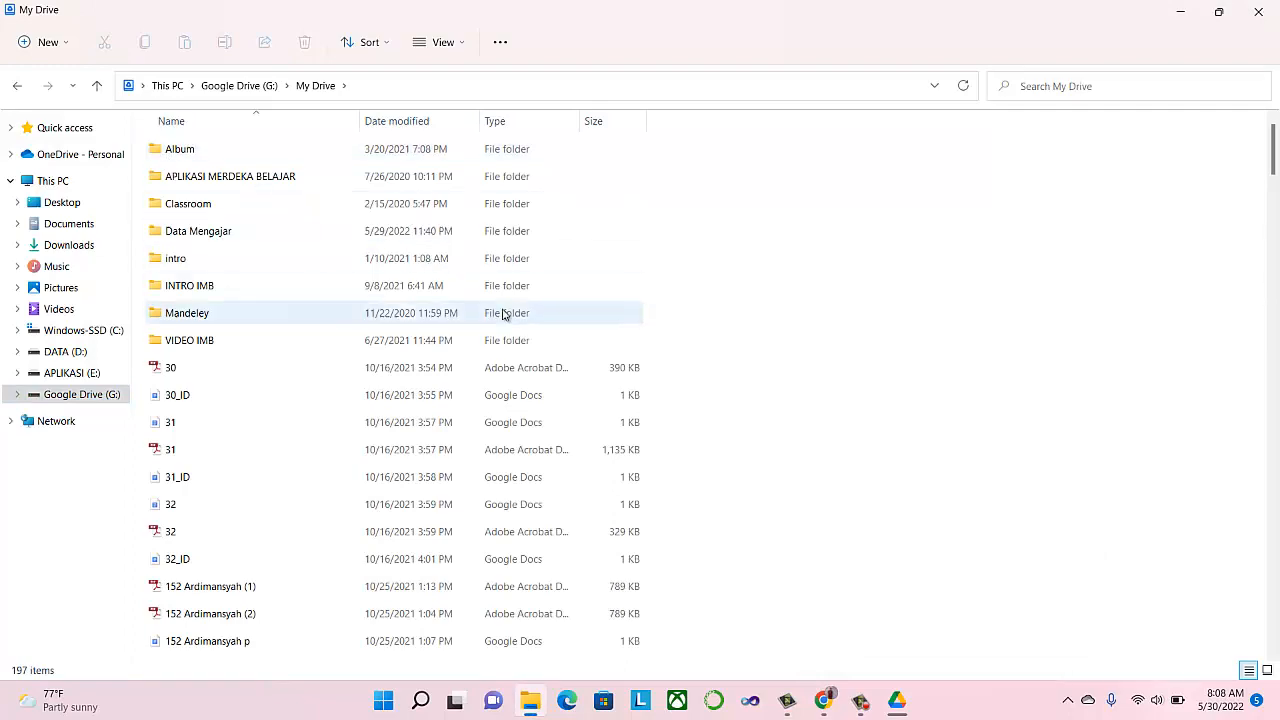
scroll(503, 314, down, 2)
scroll(503, 314, up, 2)
scroll(503, 314, down, 9)
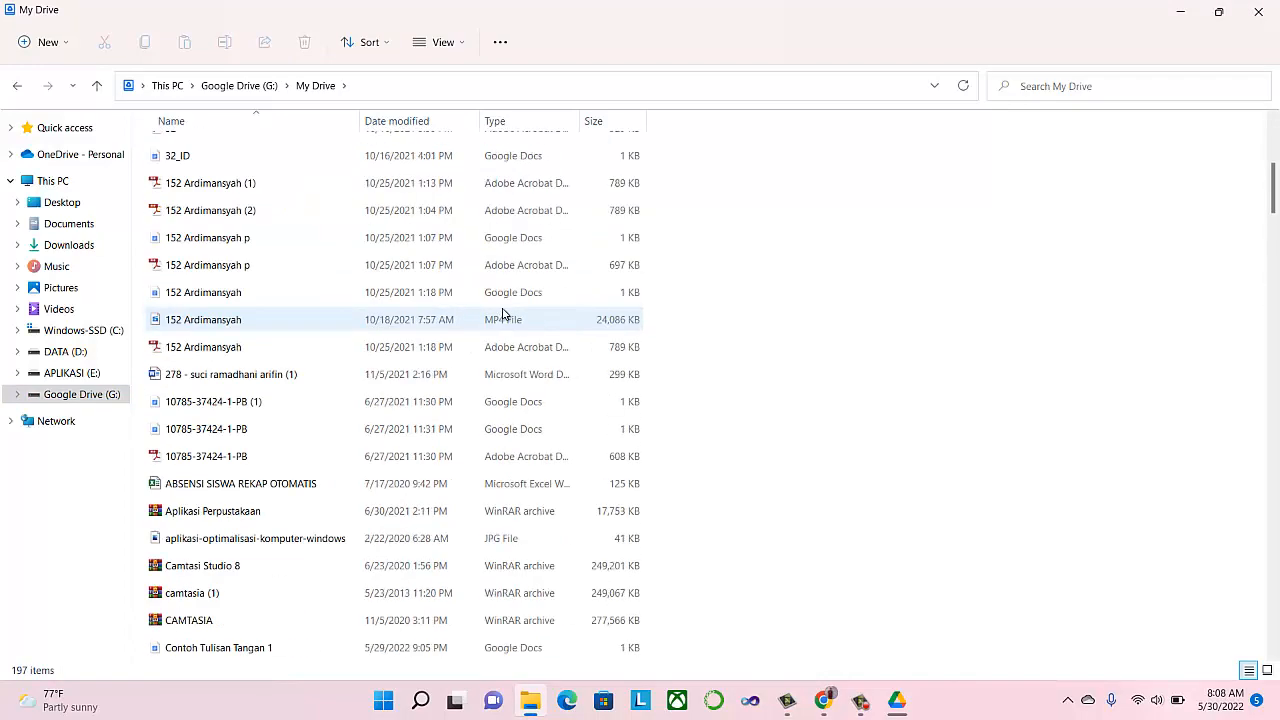
scroll(503, 314, up, 9)
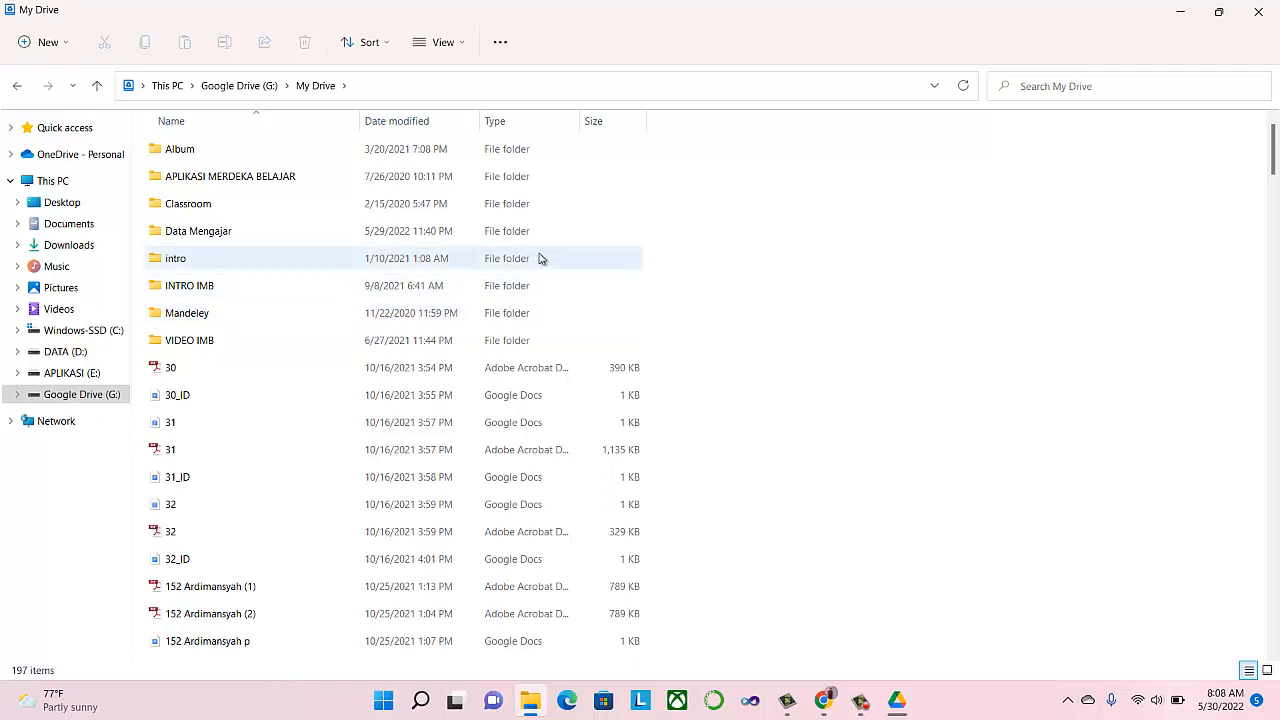
- Open Google Drive in a new Chrome tab and compare its folders with My Drive in File Explorer
click(827, 703)
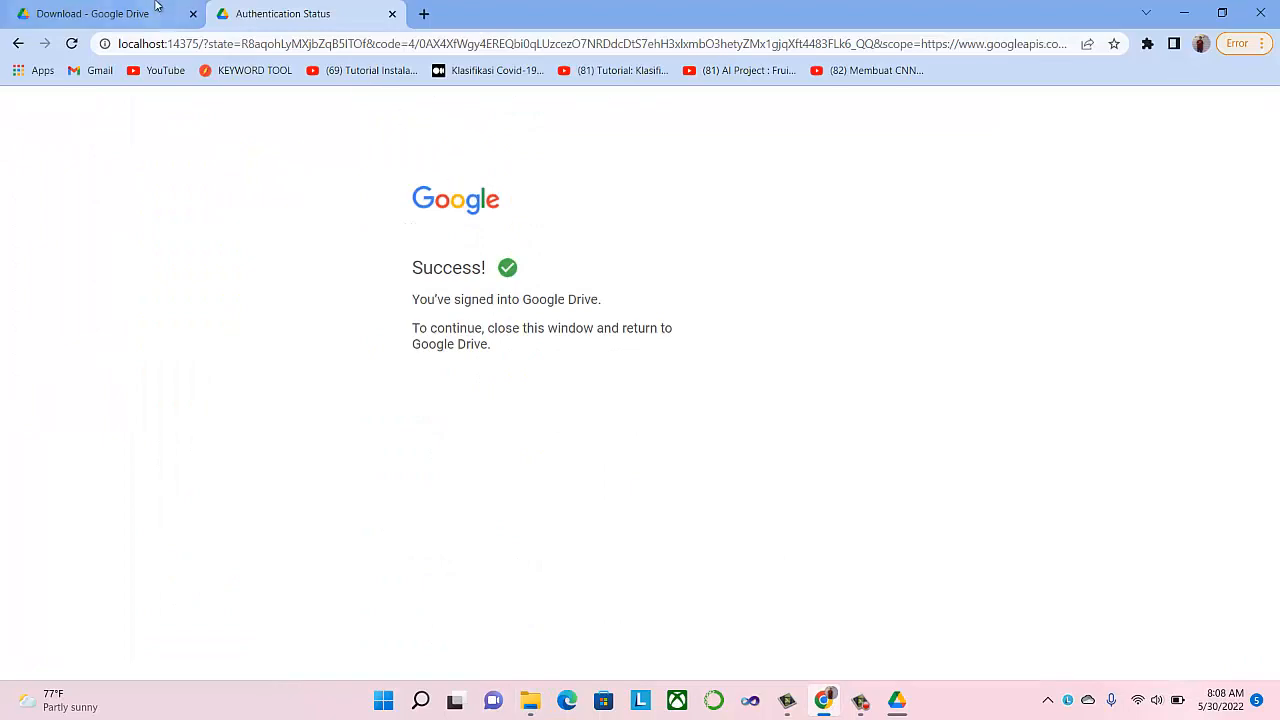
click(116, 8)
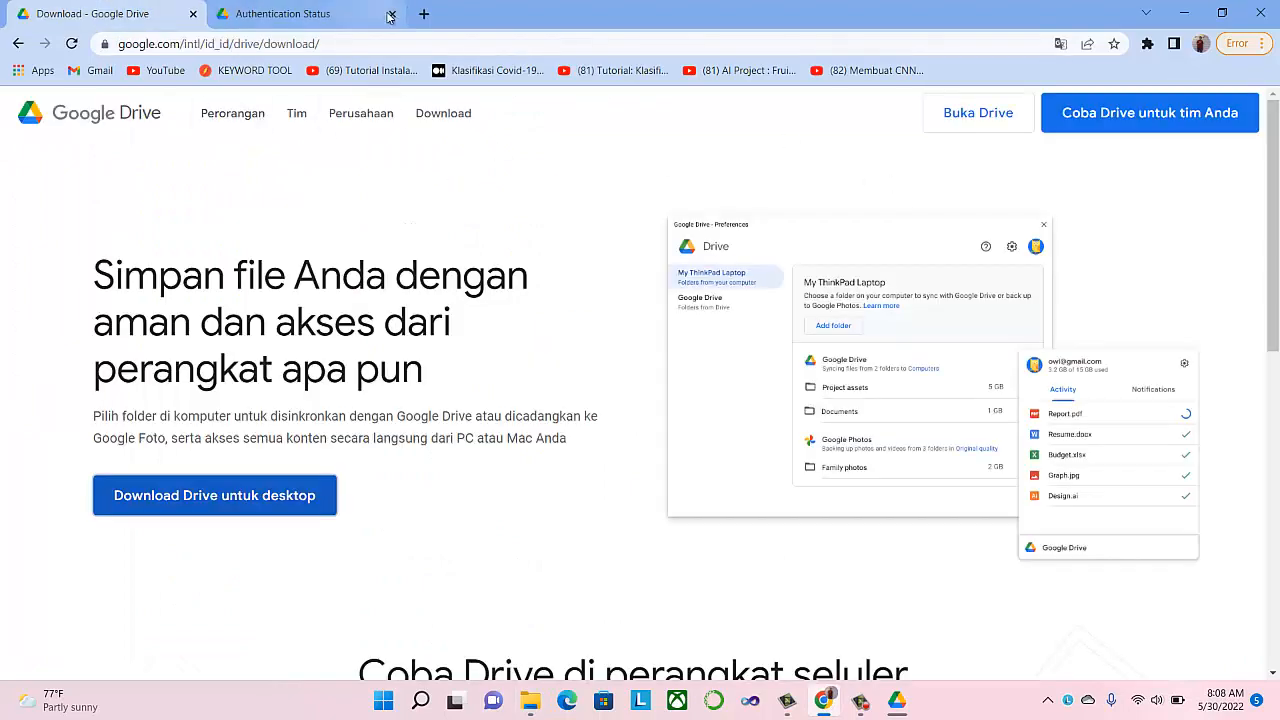
click(423, 14)
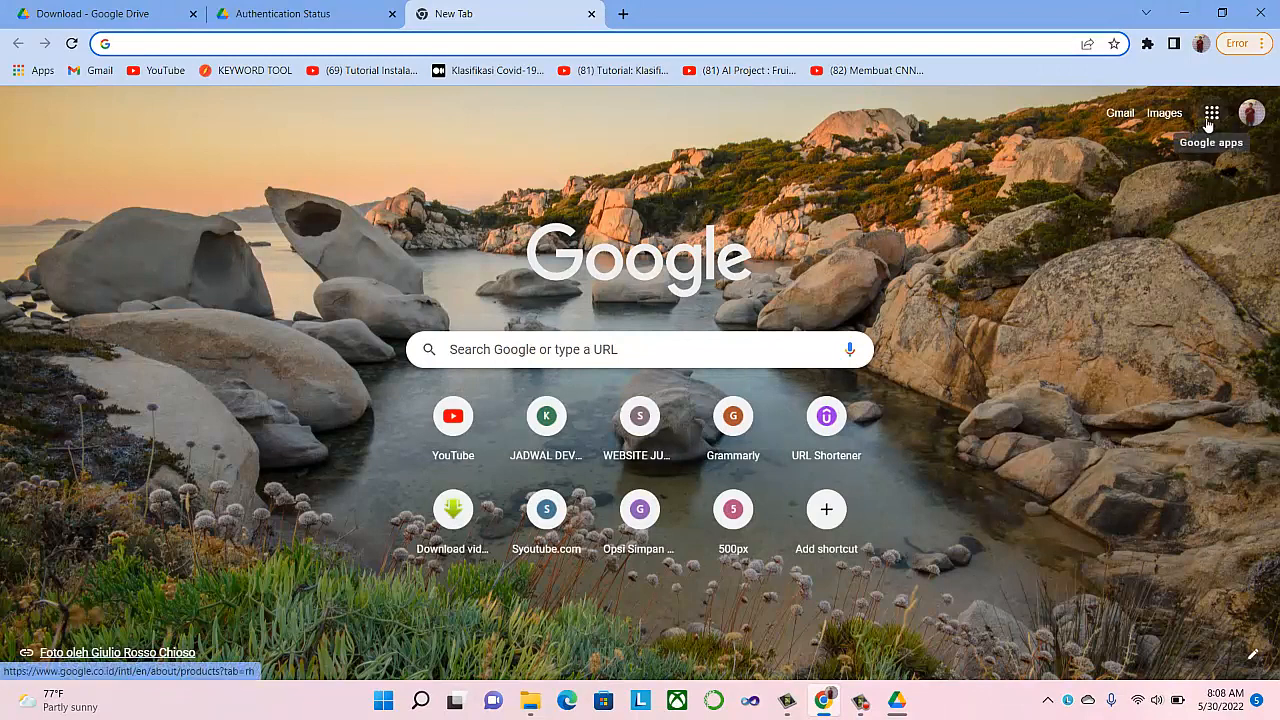
click(1210, 114)
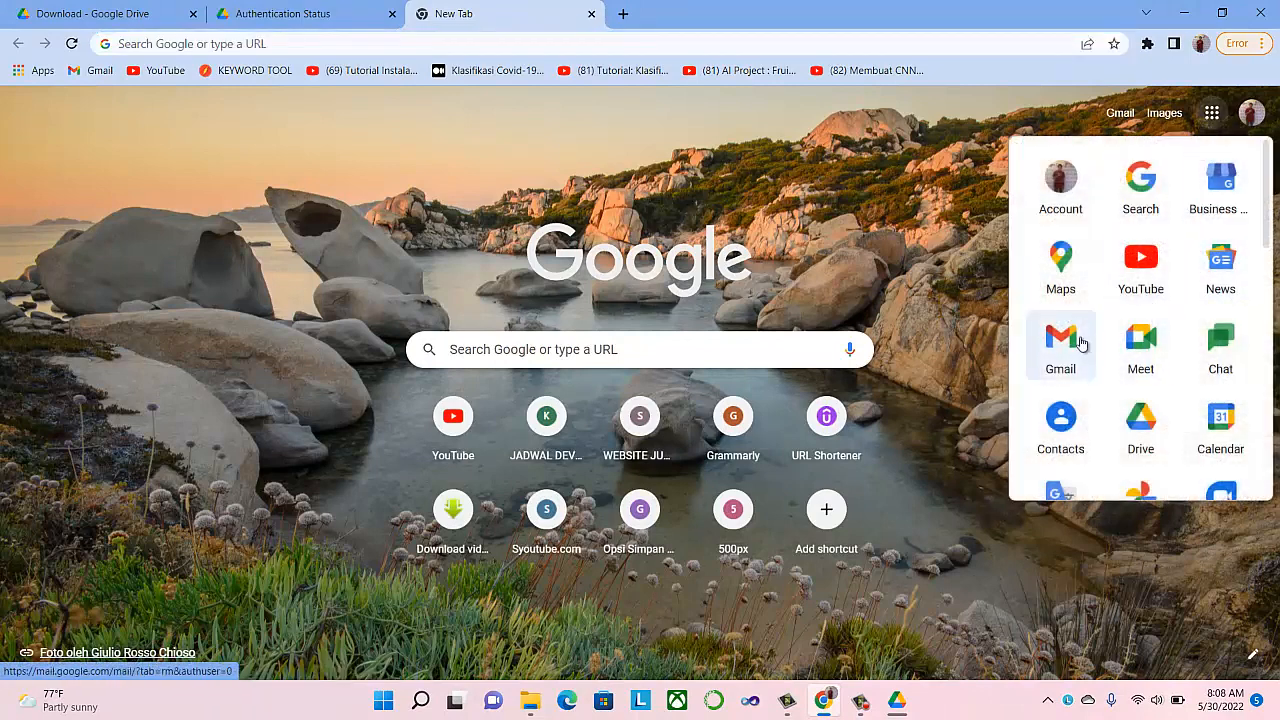
click(1146, 438)
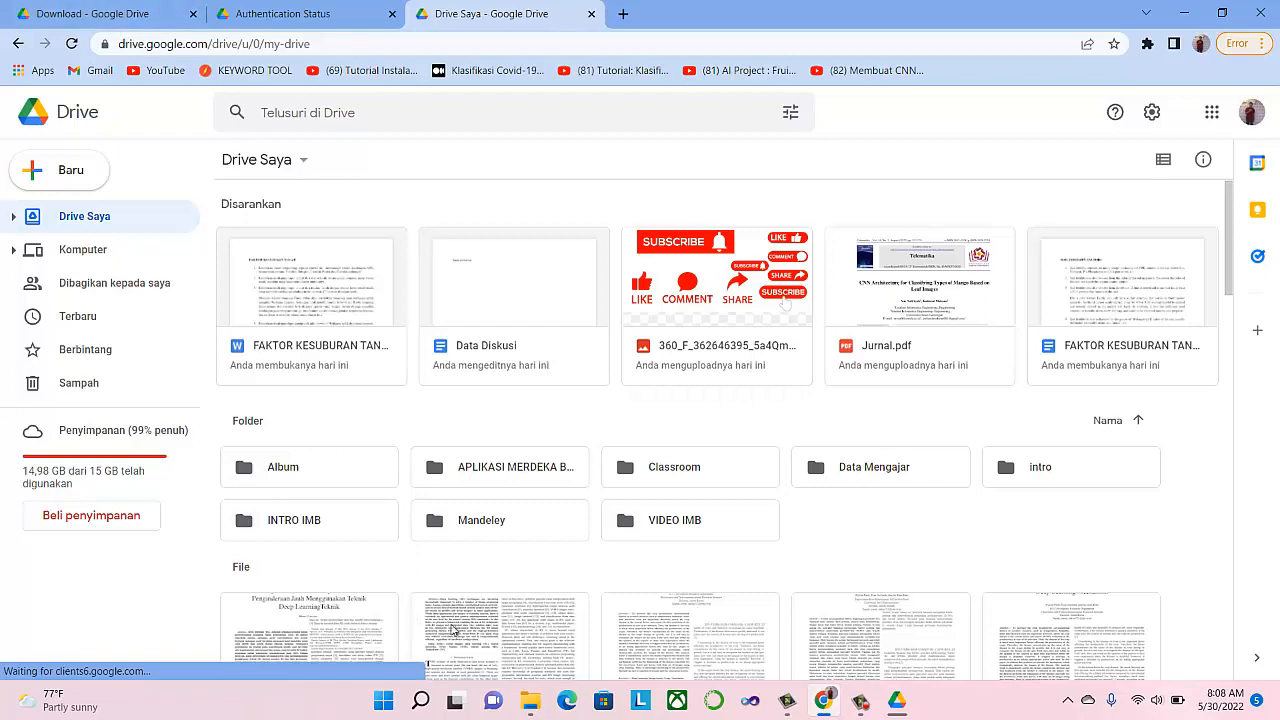
click(534, 700)
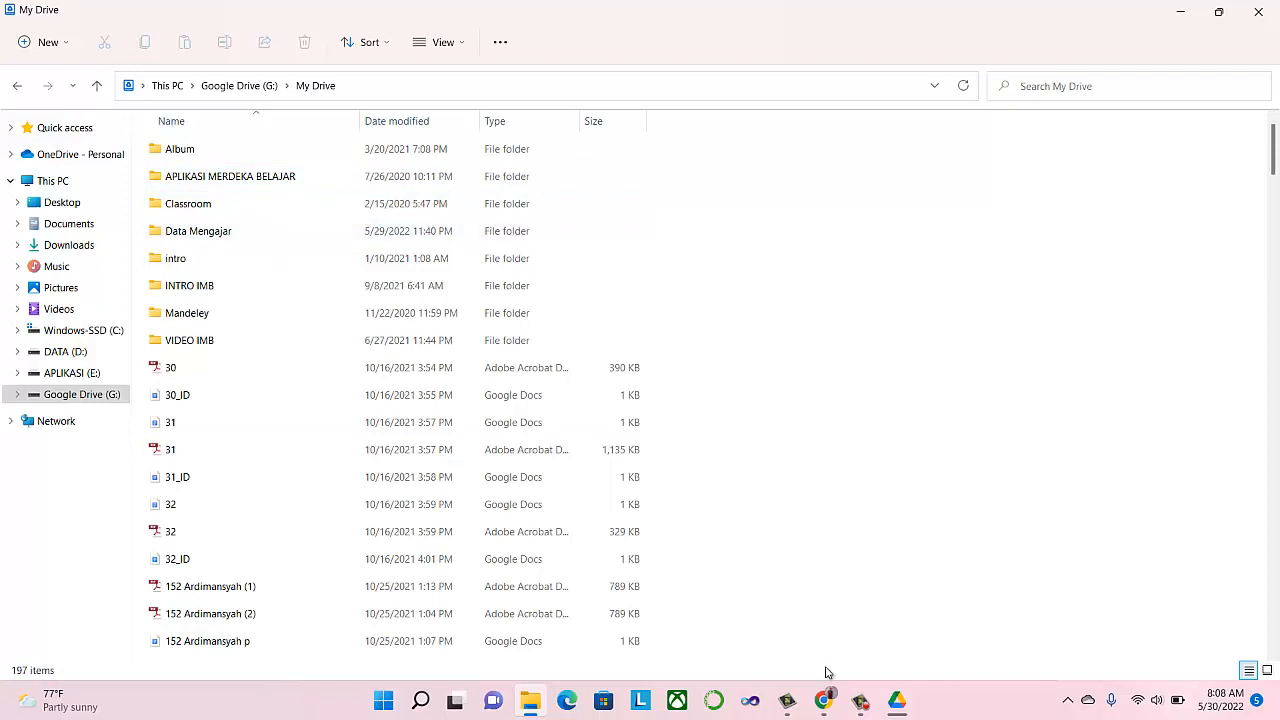
- Launch Word and create a blank document
click(424, 705)
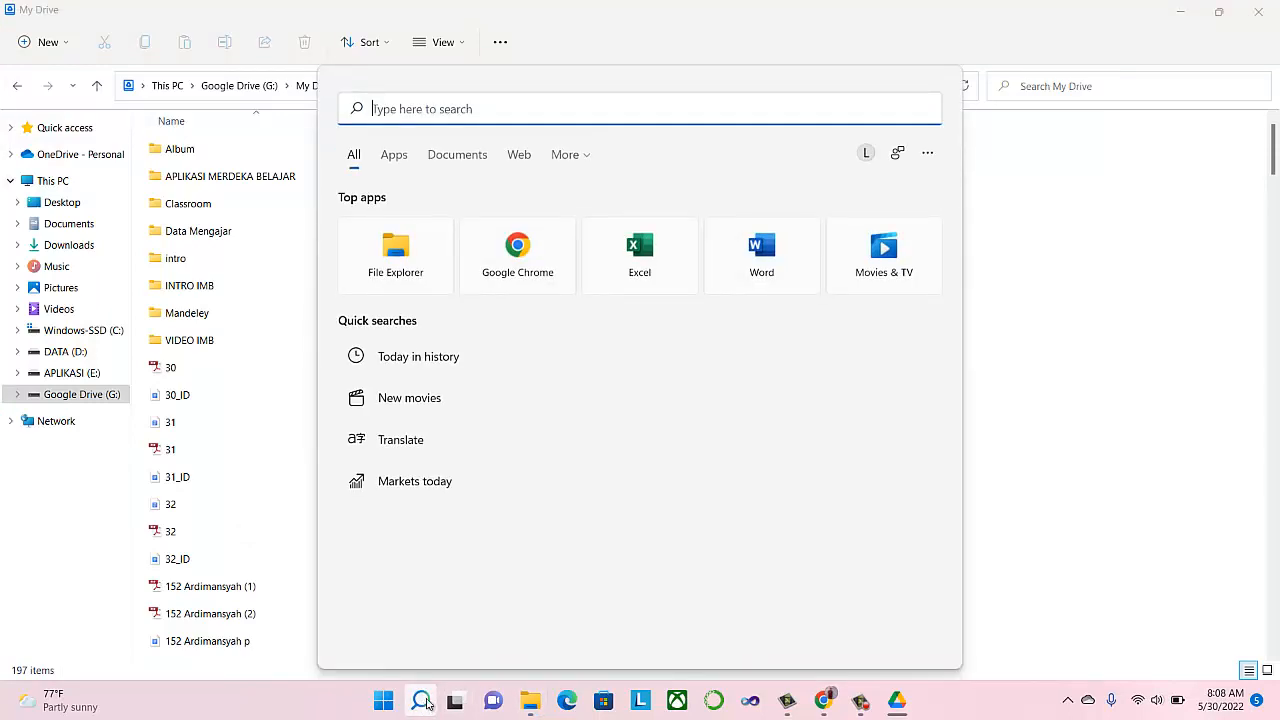
click(771, 278)
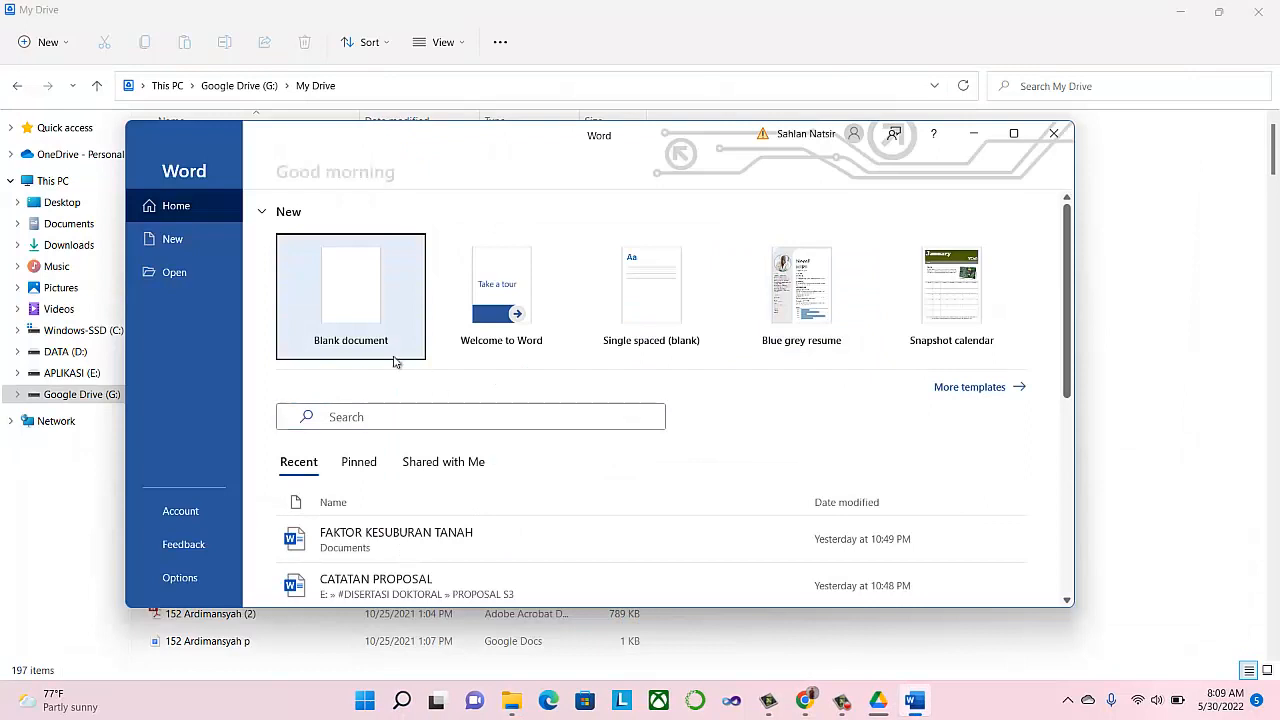
click(372, 320)
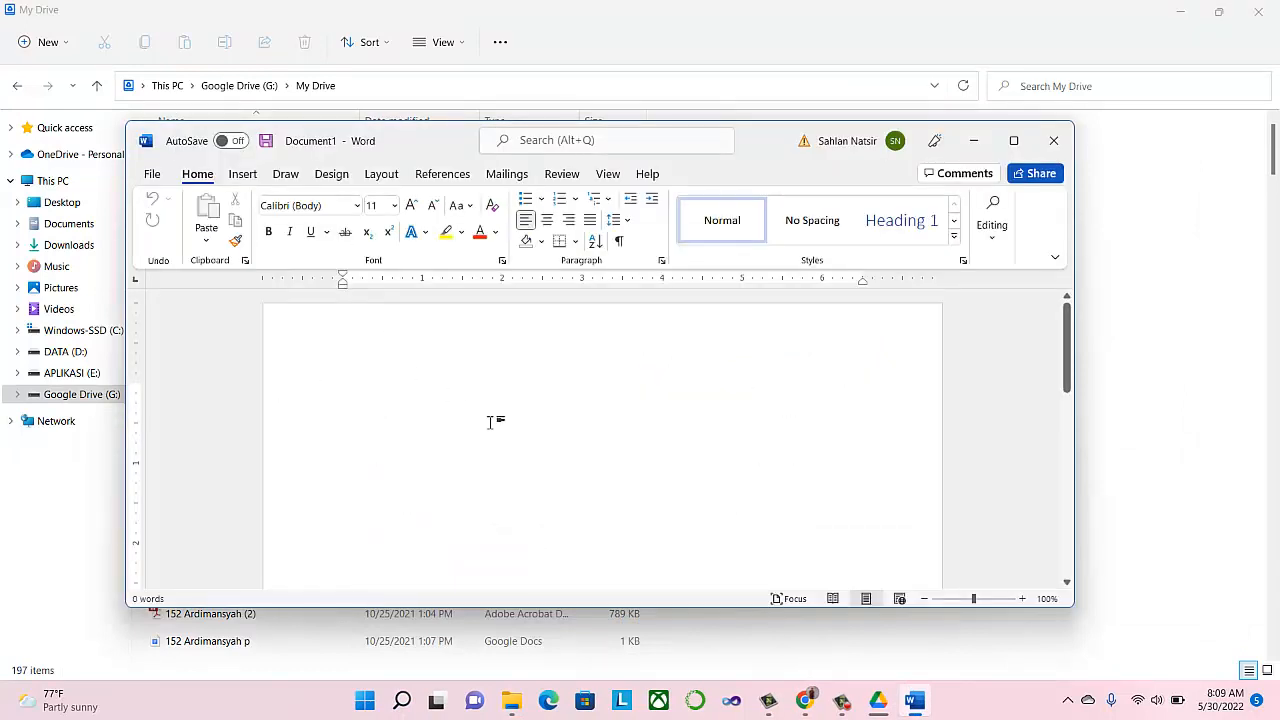
- Enter the text "Indonesia Merdeka Belajar" in the blank document
text(Mer)
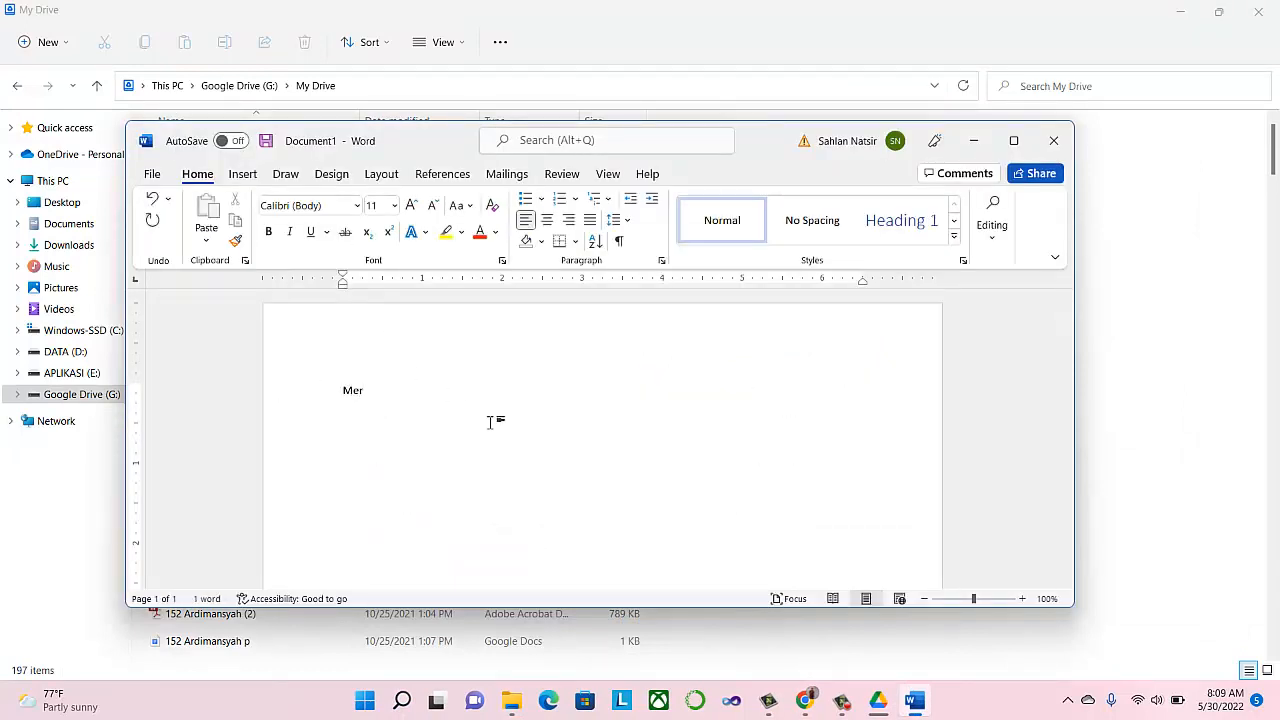
key(BackSpace)
key(BackSpace)
key(BackSpace)
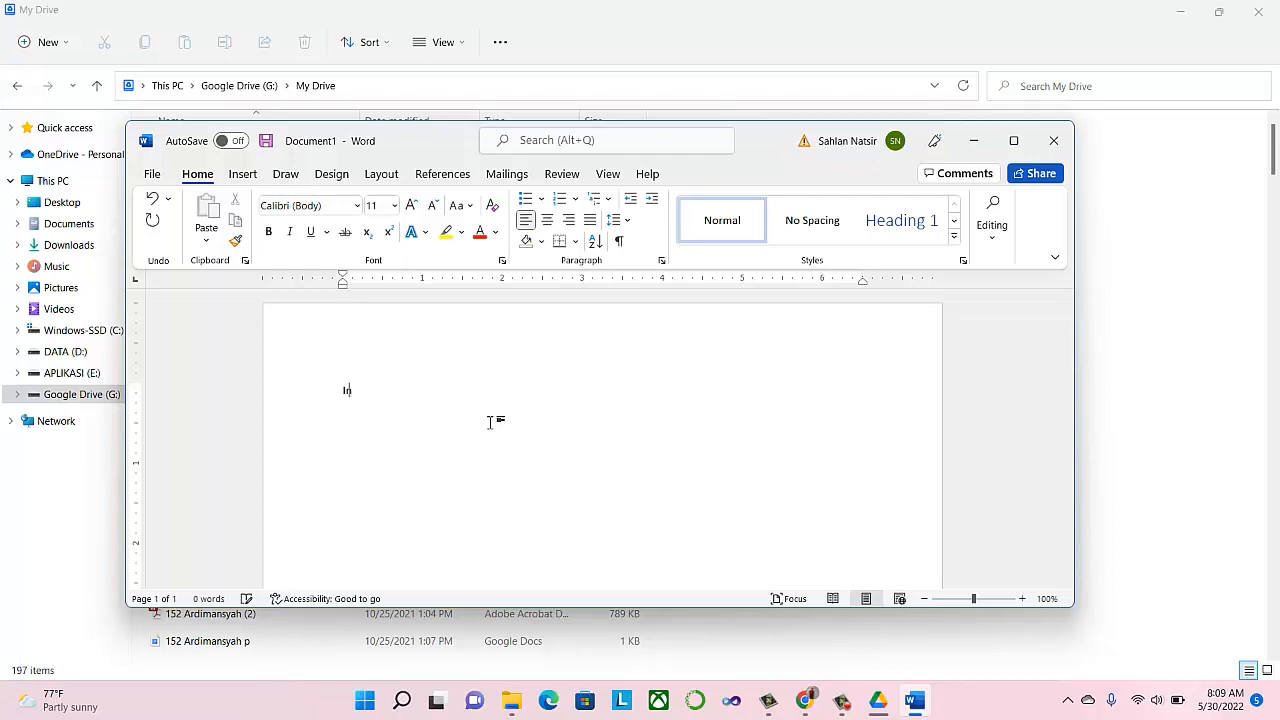
text(Indonesia)
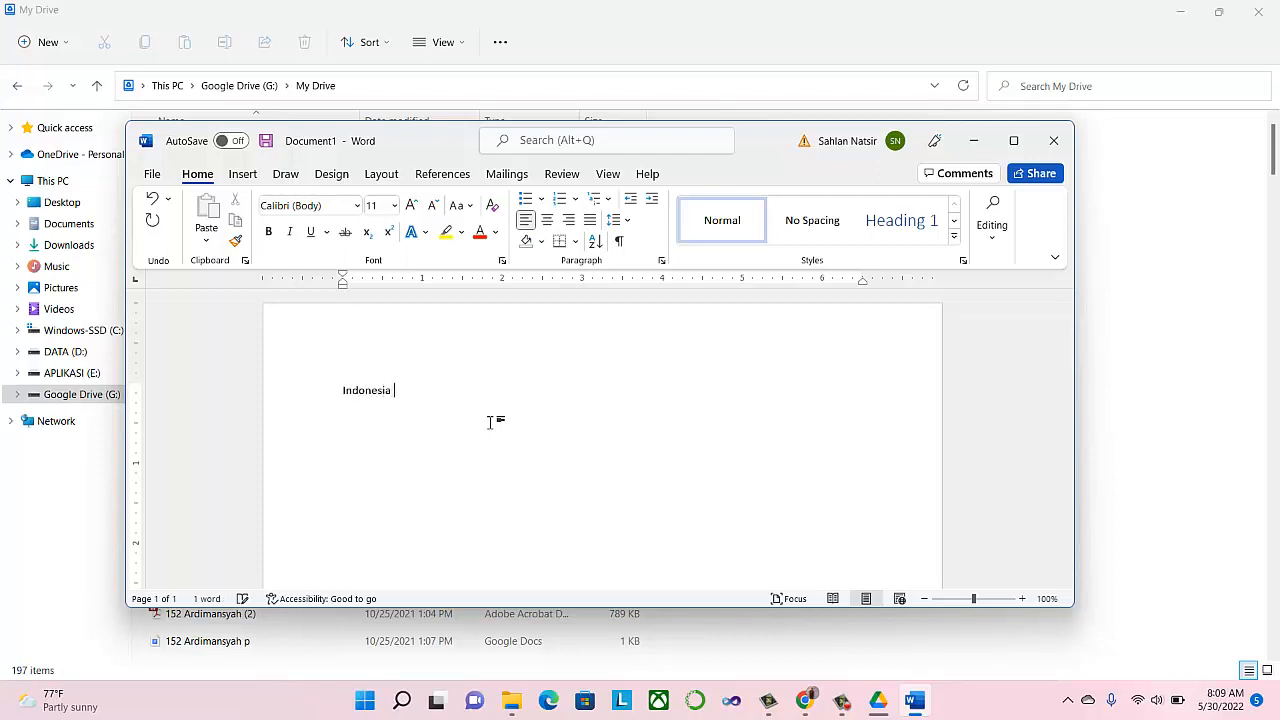
text(Belajar)
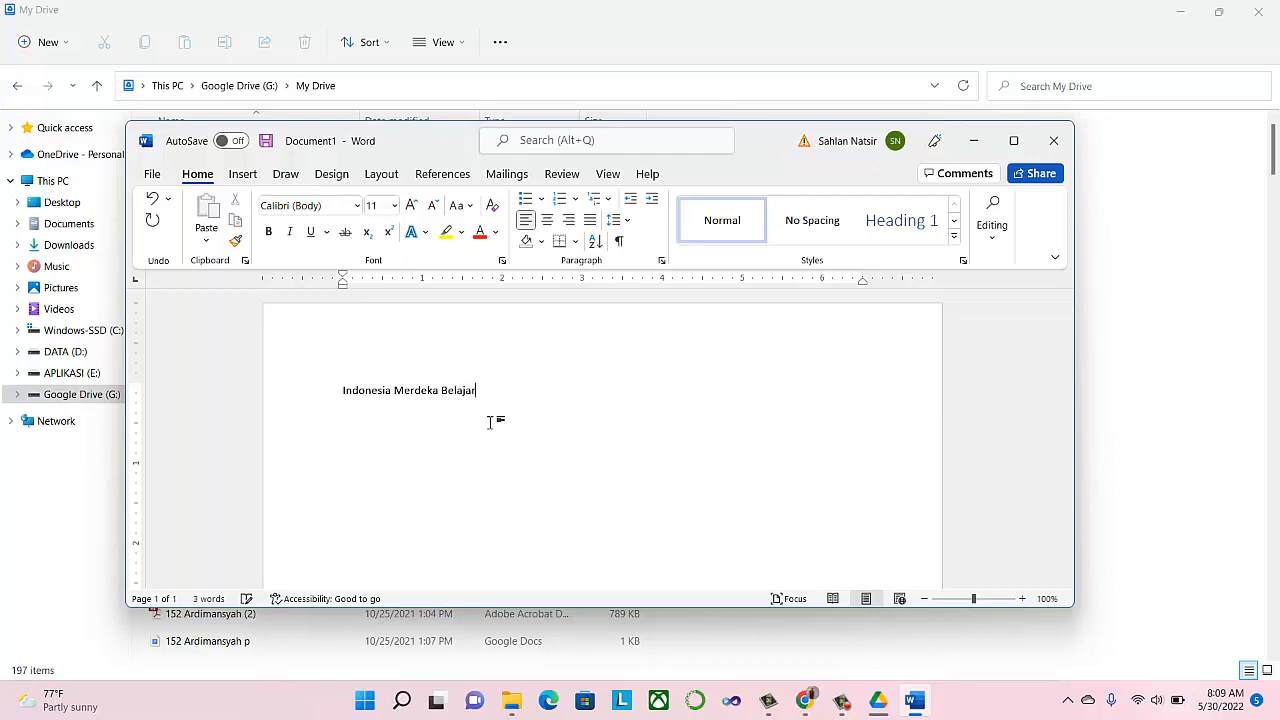
- Save the Word document as Indonesia Merdeka Belajar in the APLIKASI MERDEKA BELAJAR folder under My Drive on Google Drive (G:)
key(ctrl+s)
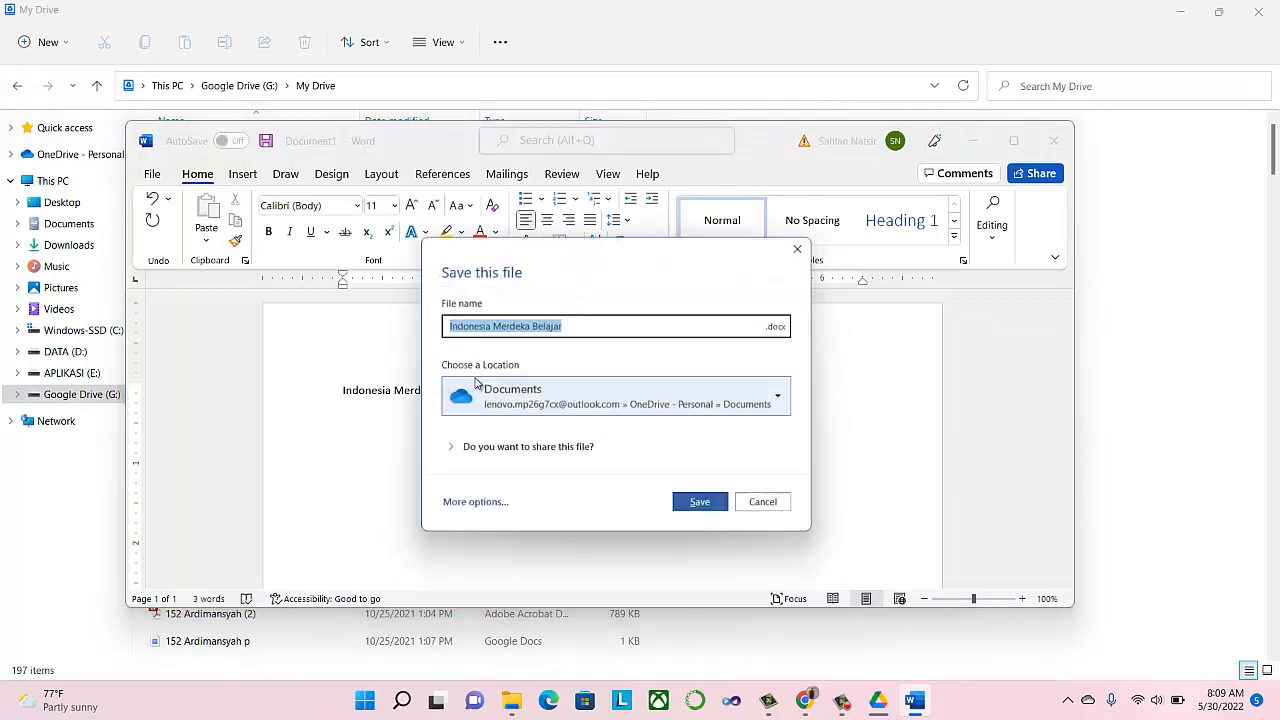
click(470, 509)
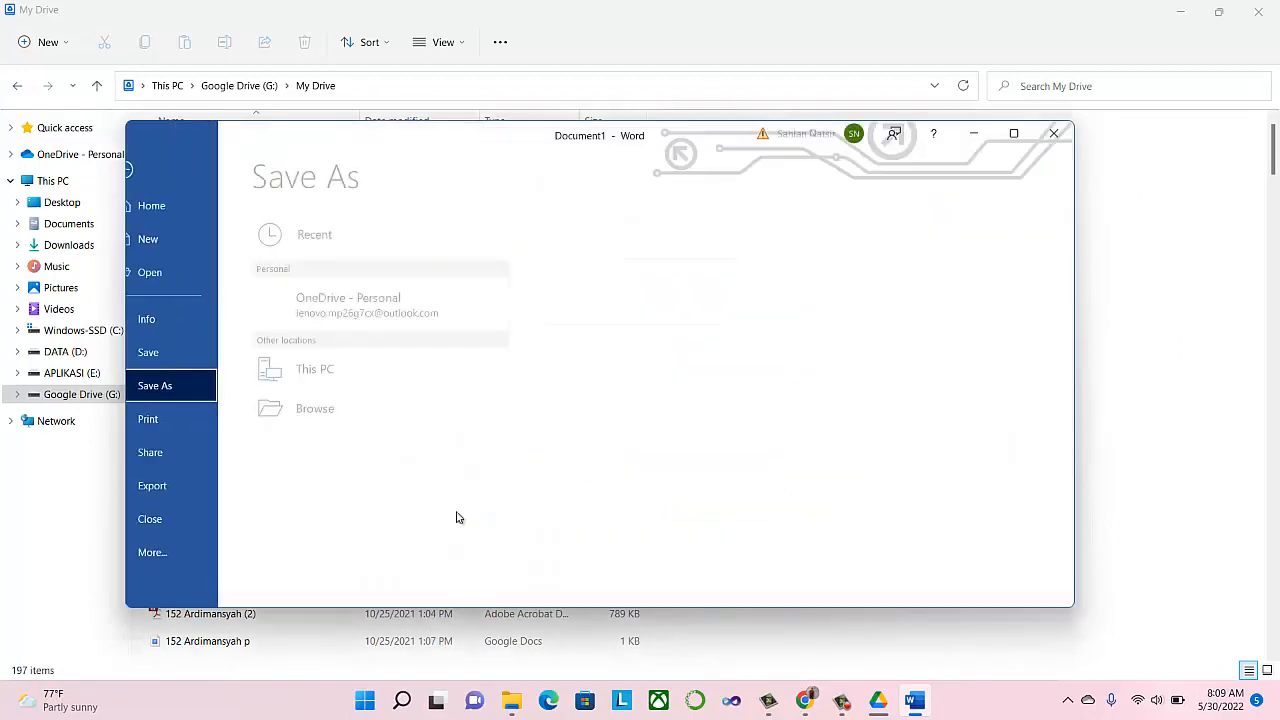
click(370, 455)
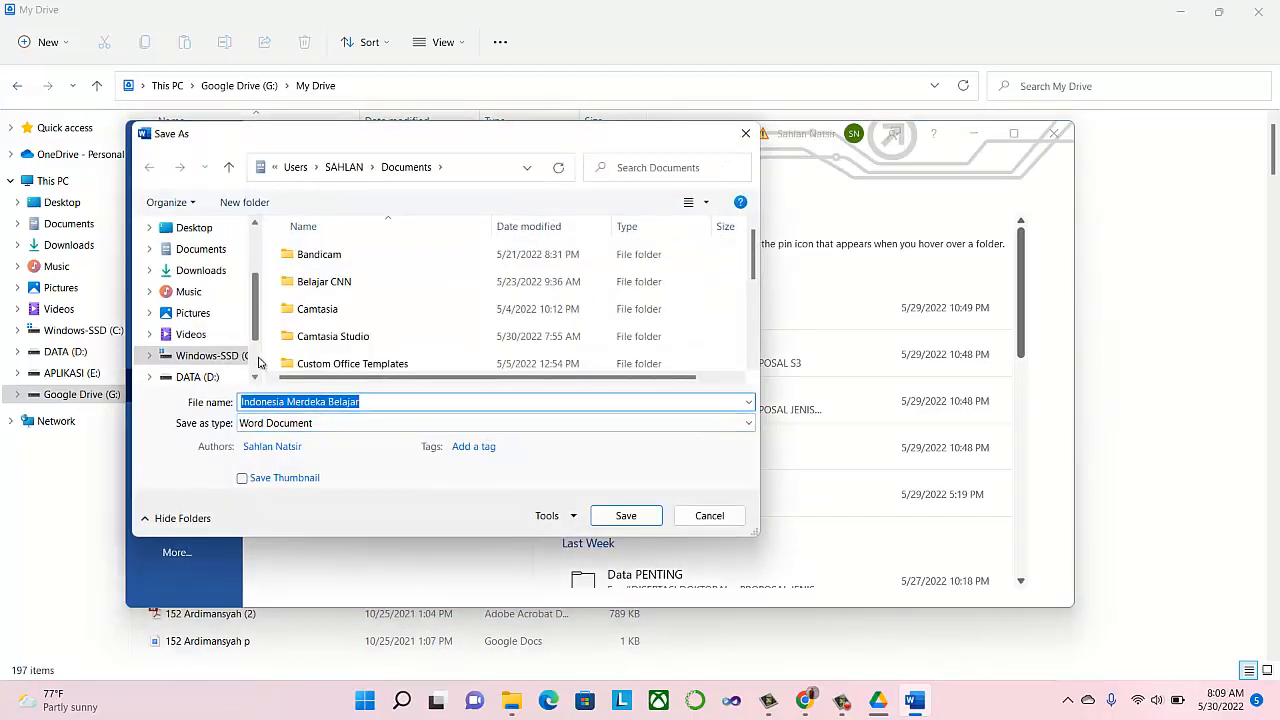
scroll(200, 350, down, 2)
click(203, 336)
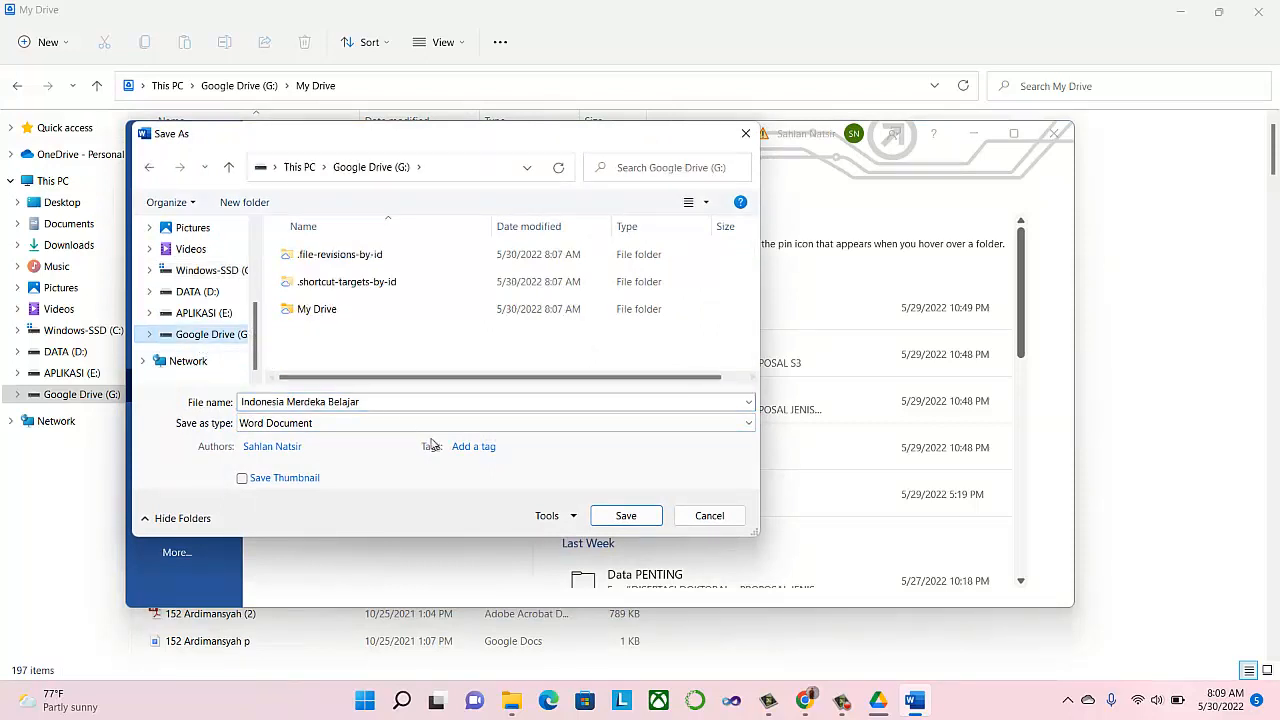
click(330, 314)
double_click(330, 313)
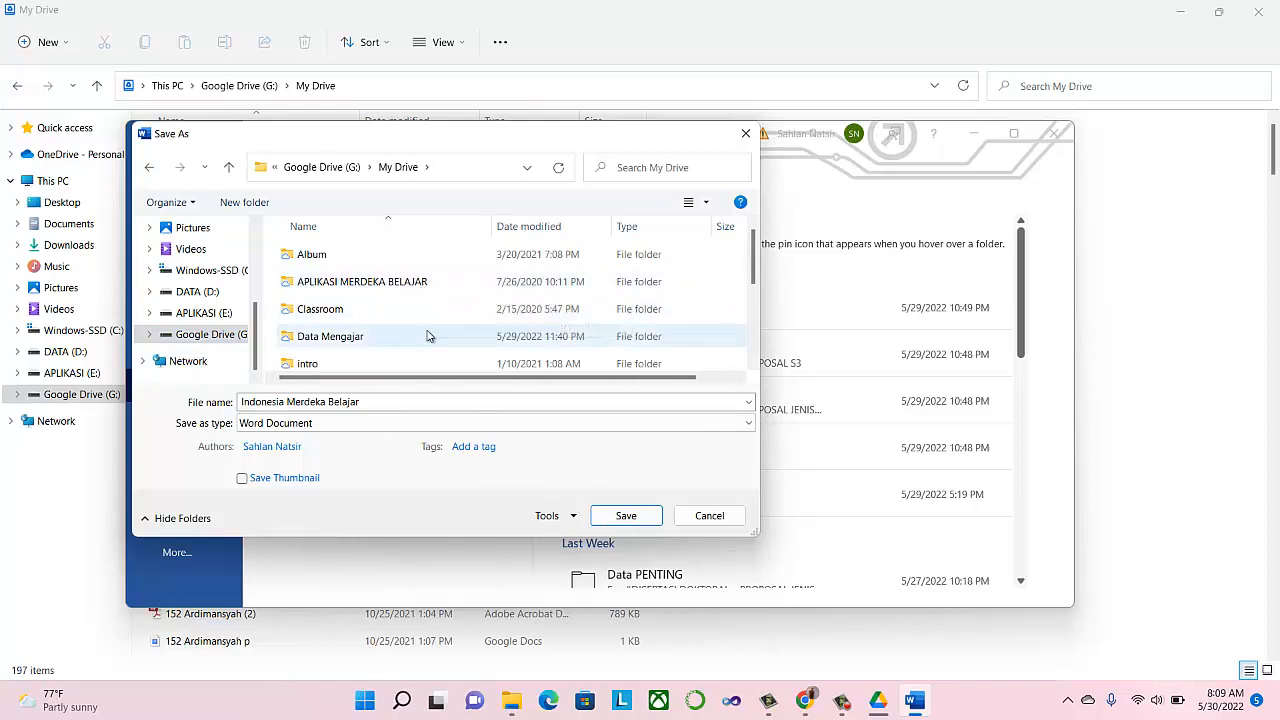
double_click(405, 289)
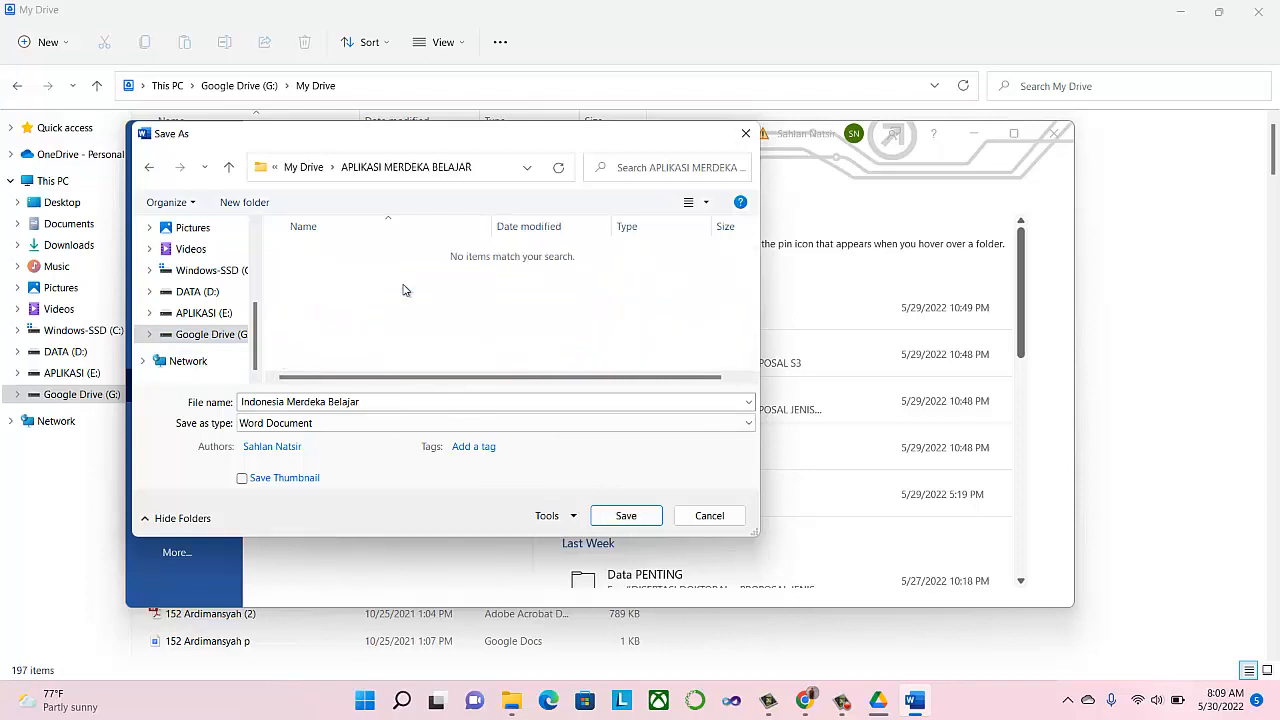
click(626, 516)
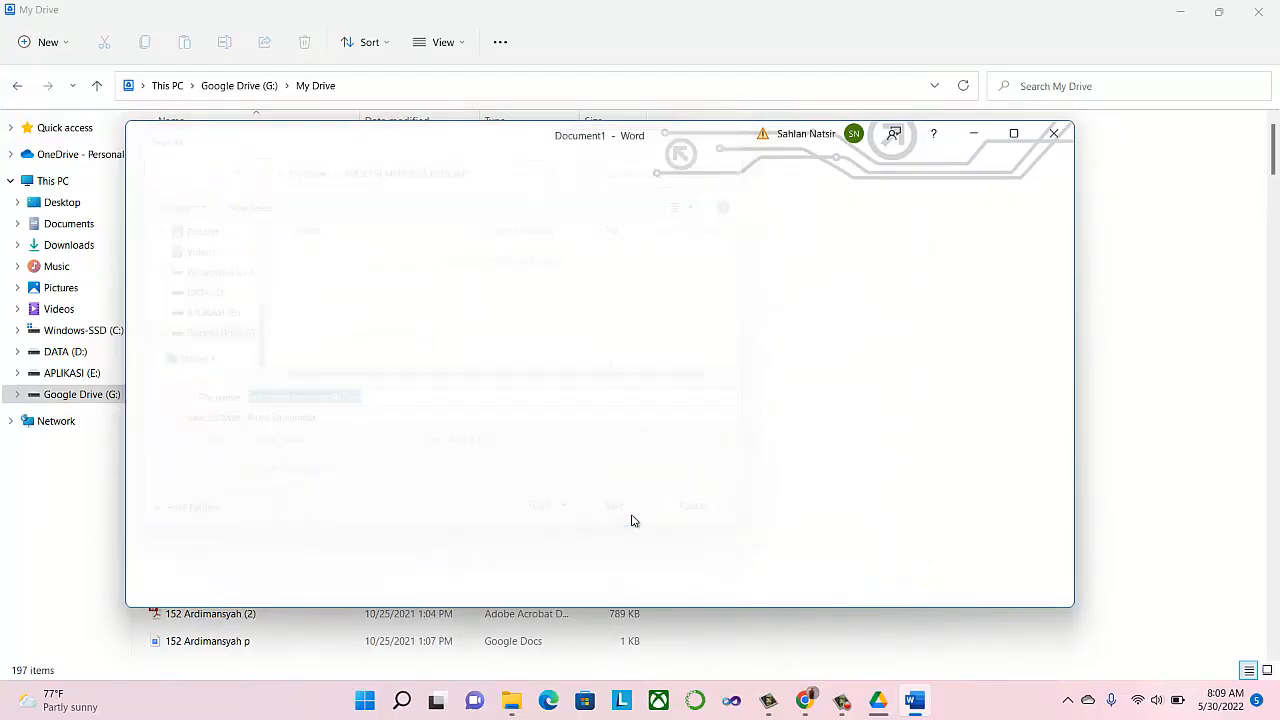
- Close Word and dismiss the Google Drive storage notification with "Don't show this again" enabled
click(1050, 143)
click(1052, 143)
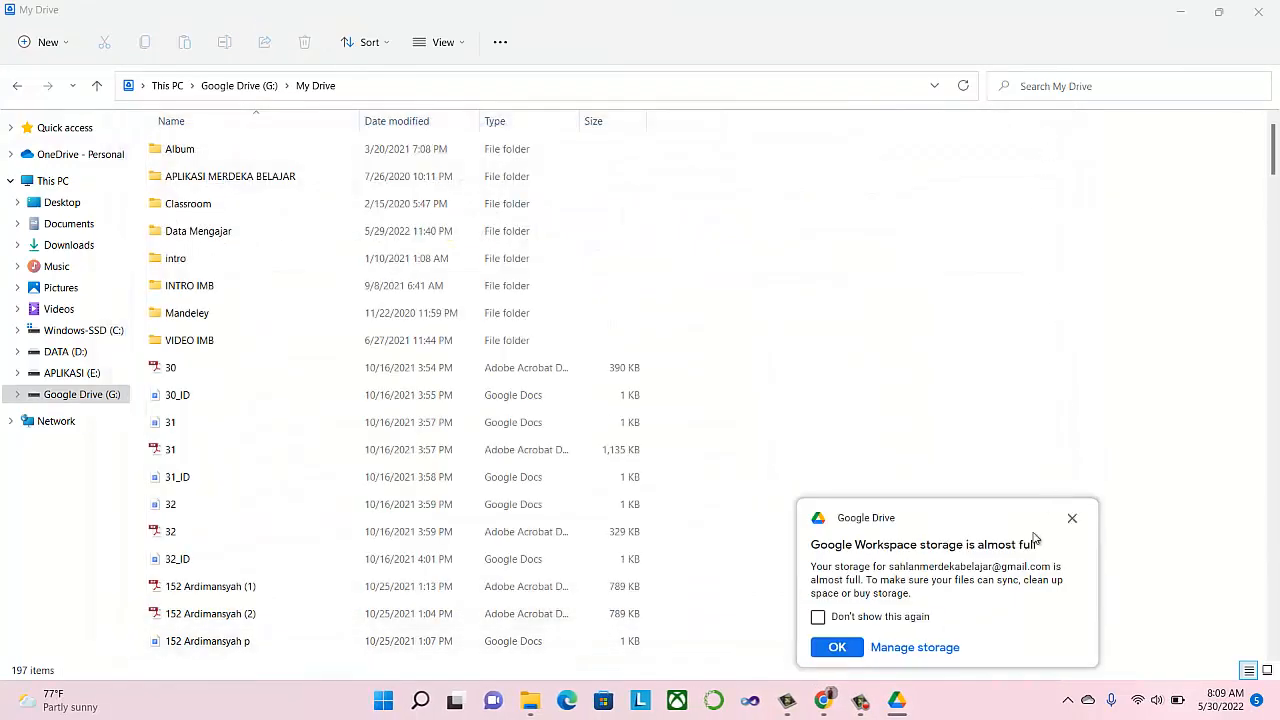
click(818, 617)
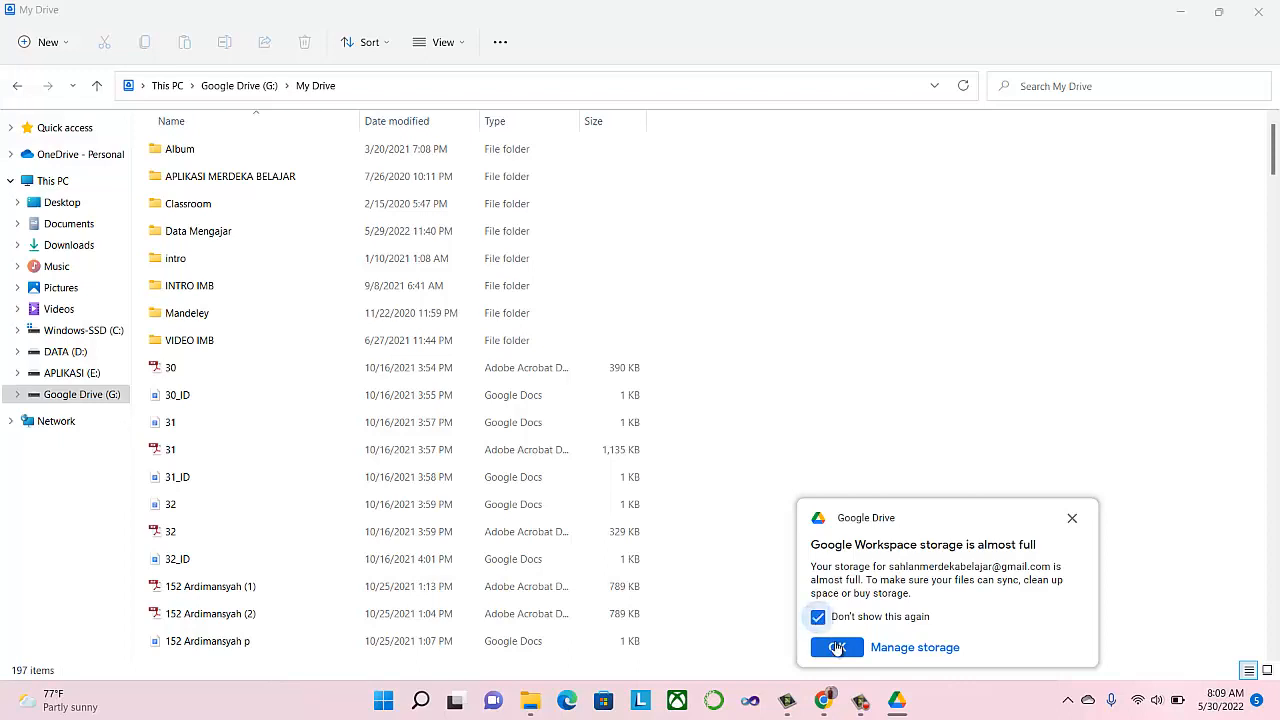
click(836, 647)
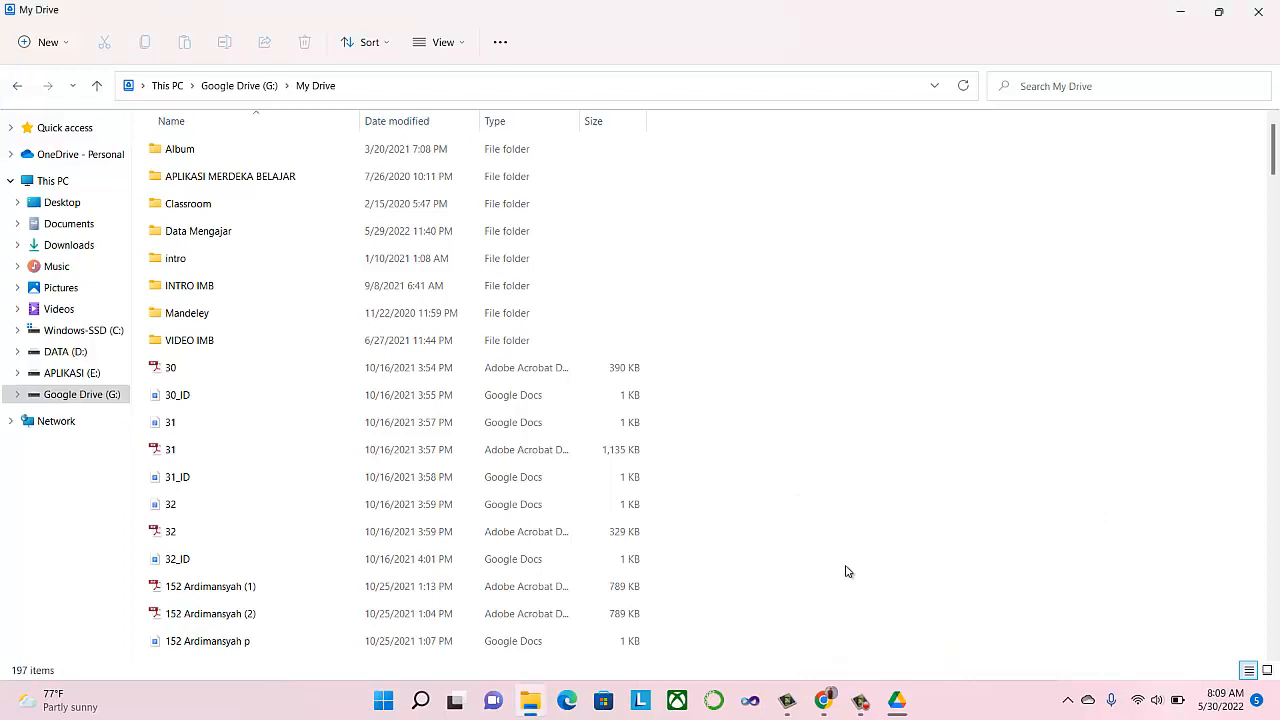
- Switch to Google Drive in Chrome and open the APLIKASI MERDEKA BELAJAR folder to check for the saved document
click(832, 704)
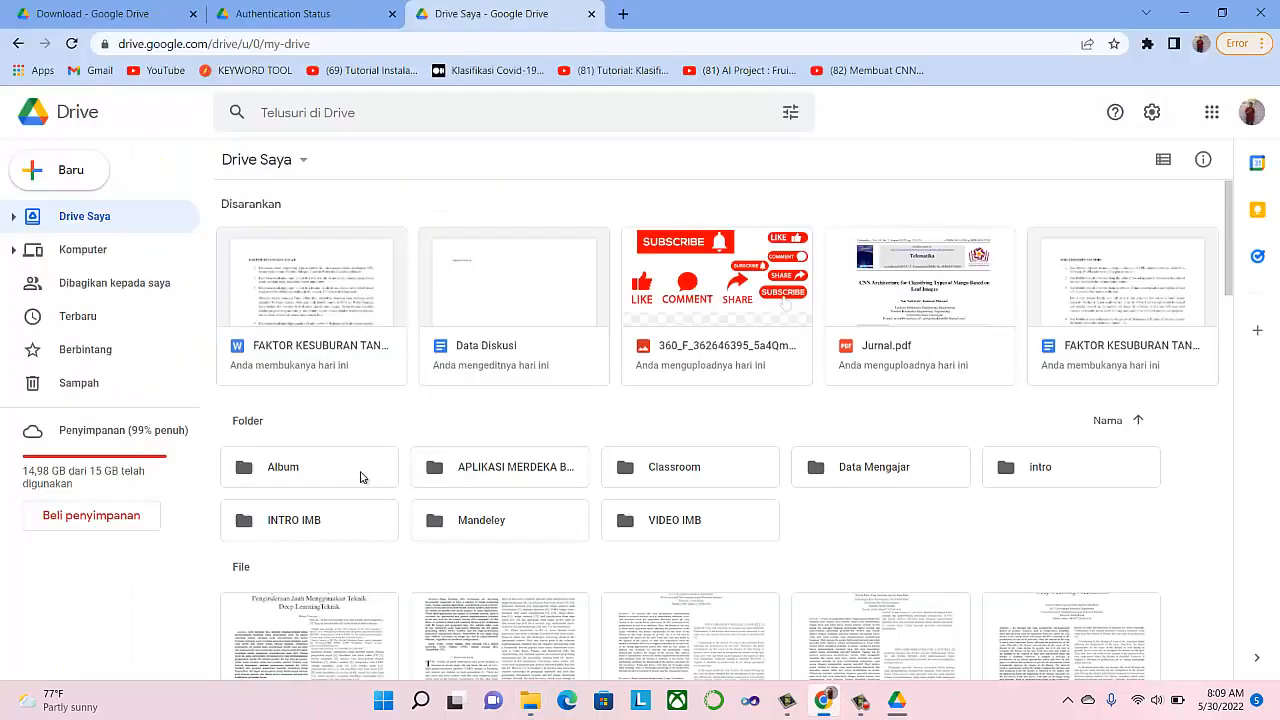
double_click(489, 466)
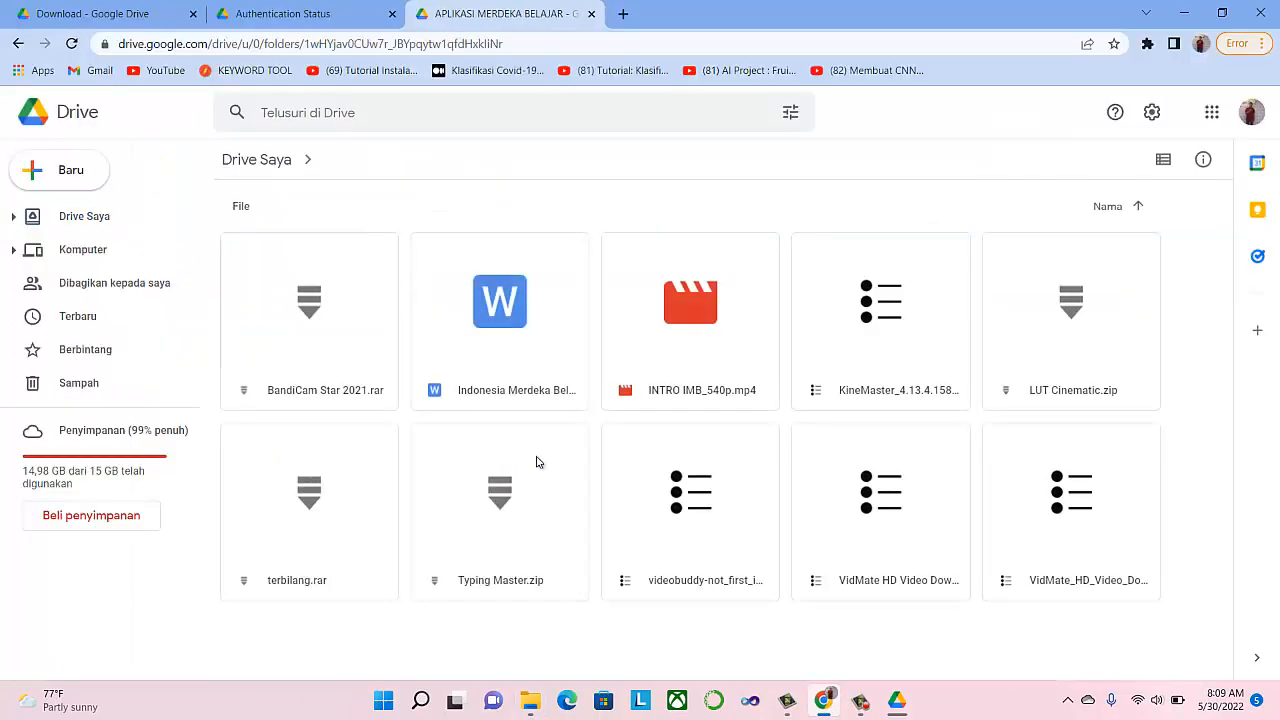